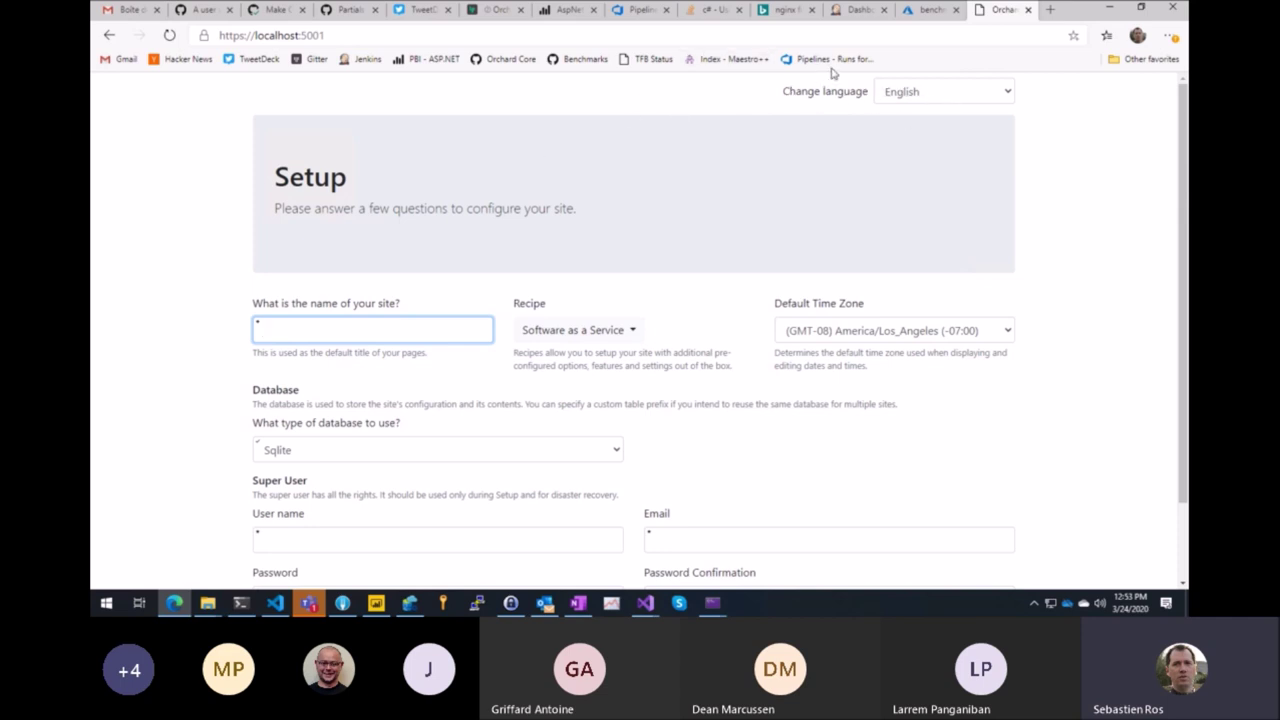
# Switch the setup page language to français and review the translated form down to its finish button
pyautogui.click(929, 96)
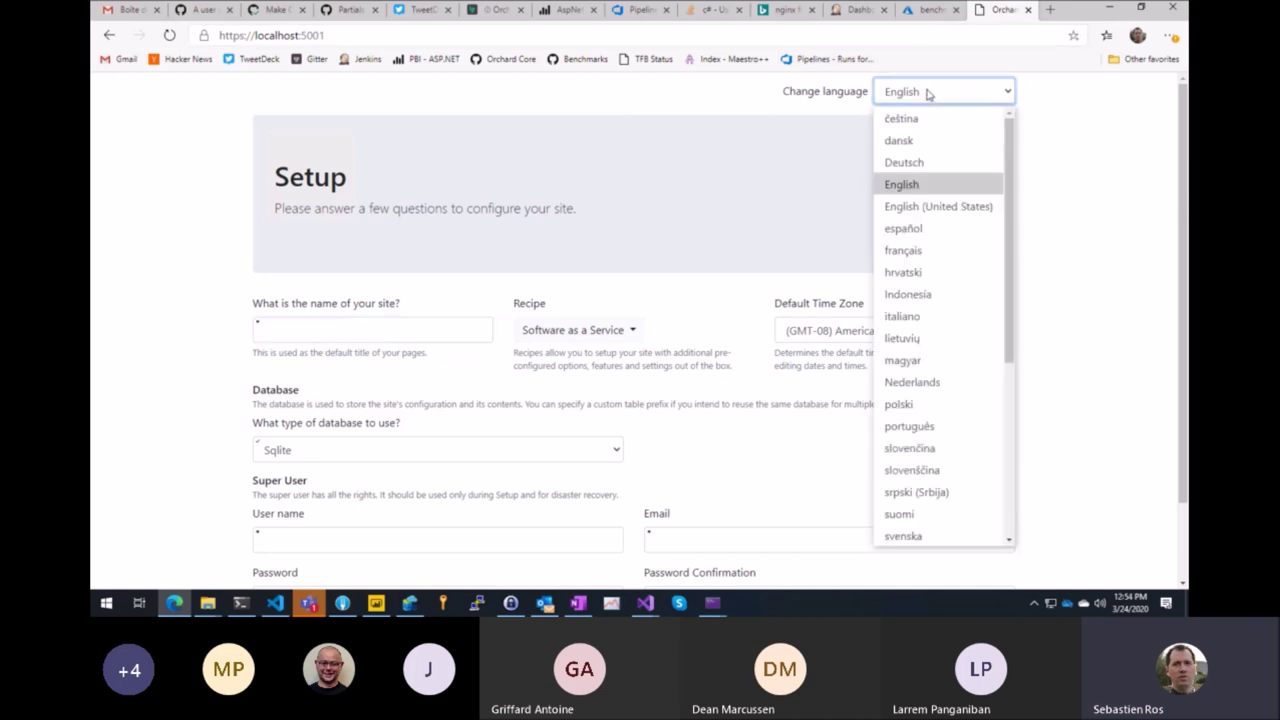
pyautogui.click(929, 94)
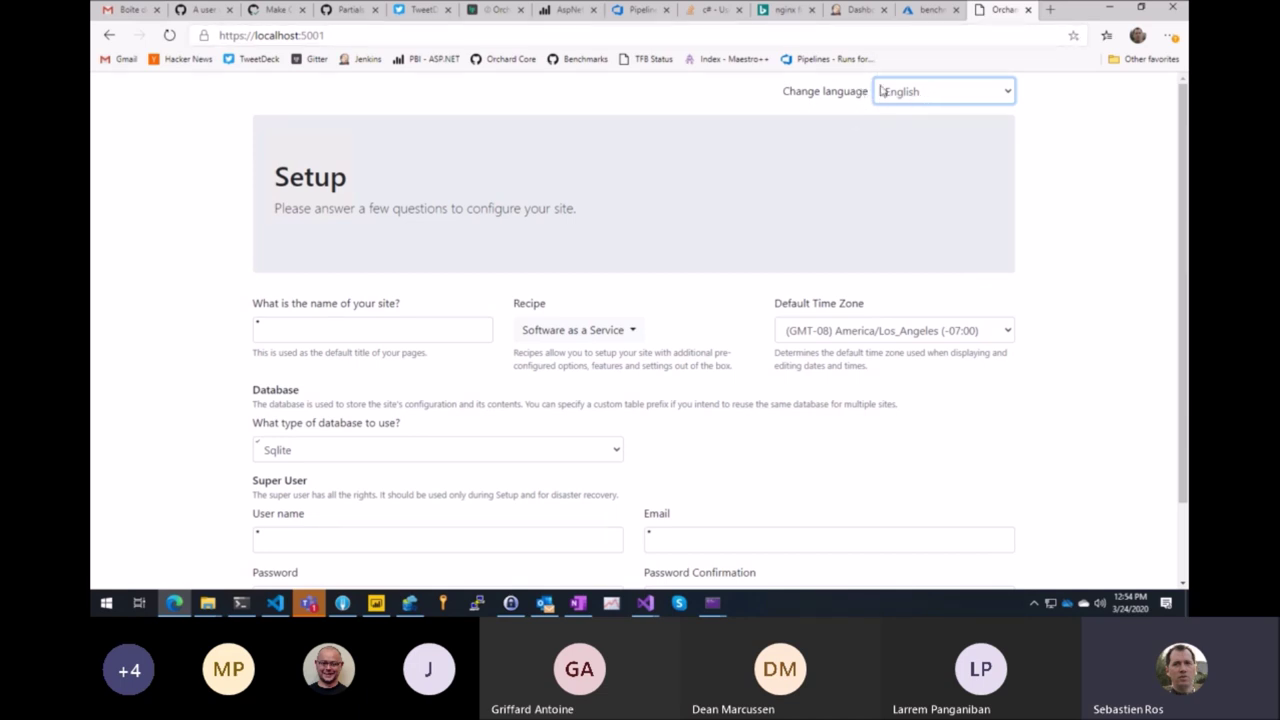
pyautogui.click(935, 93)
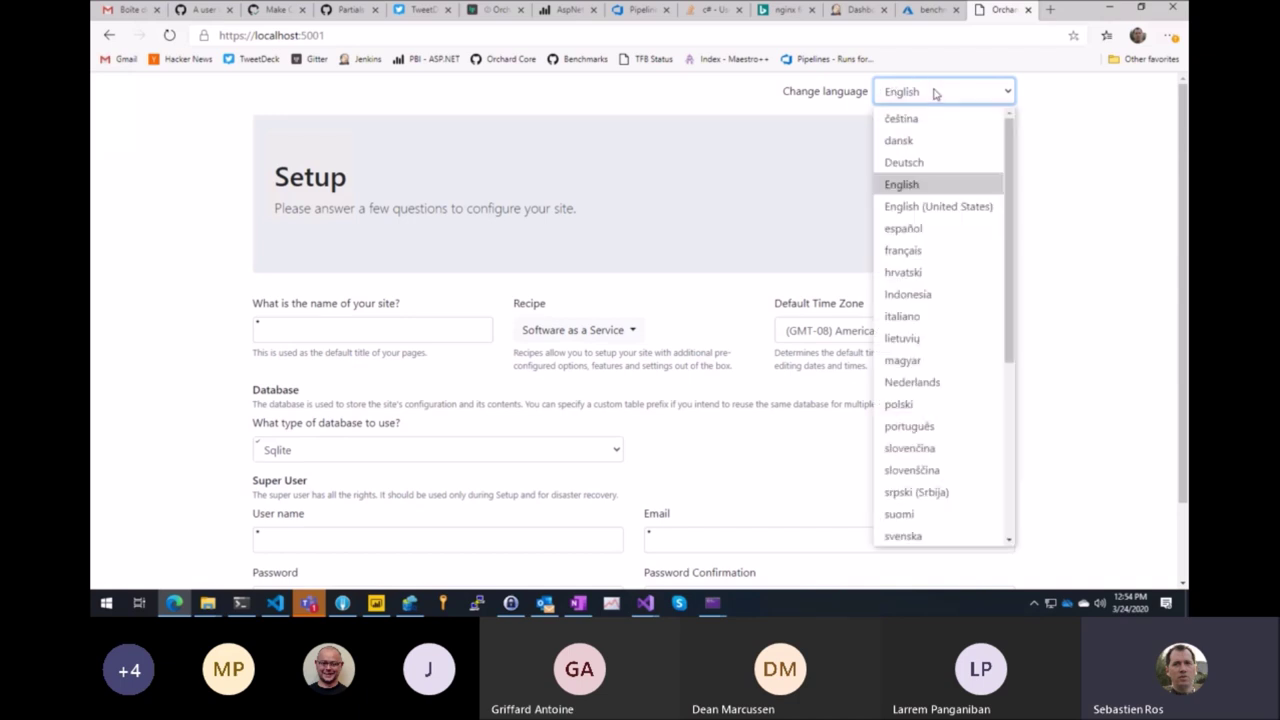
pyautogui.click(936, 251)
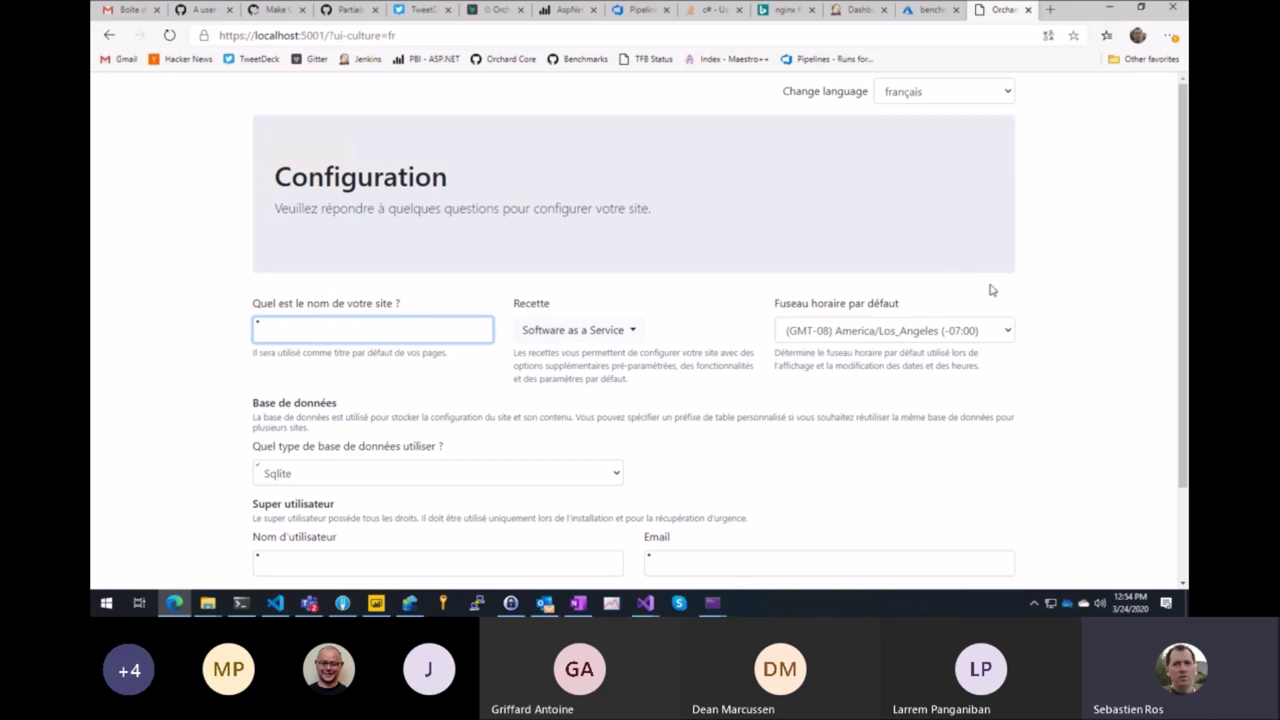
pyautogui.scroll(-1, 1072, 388)
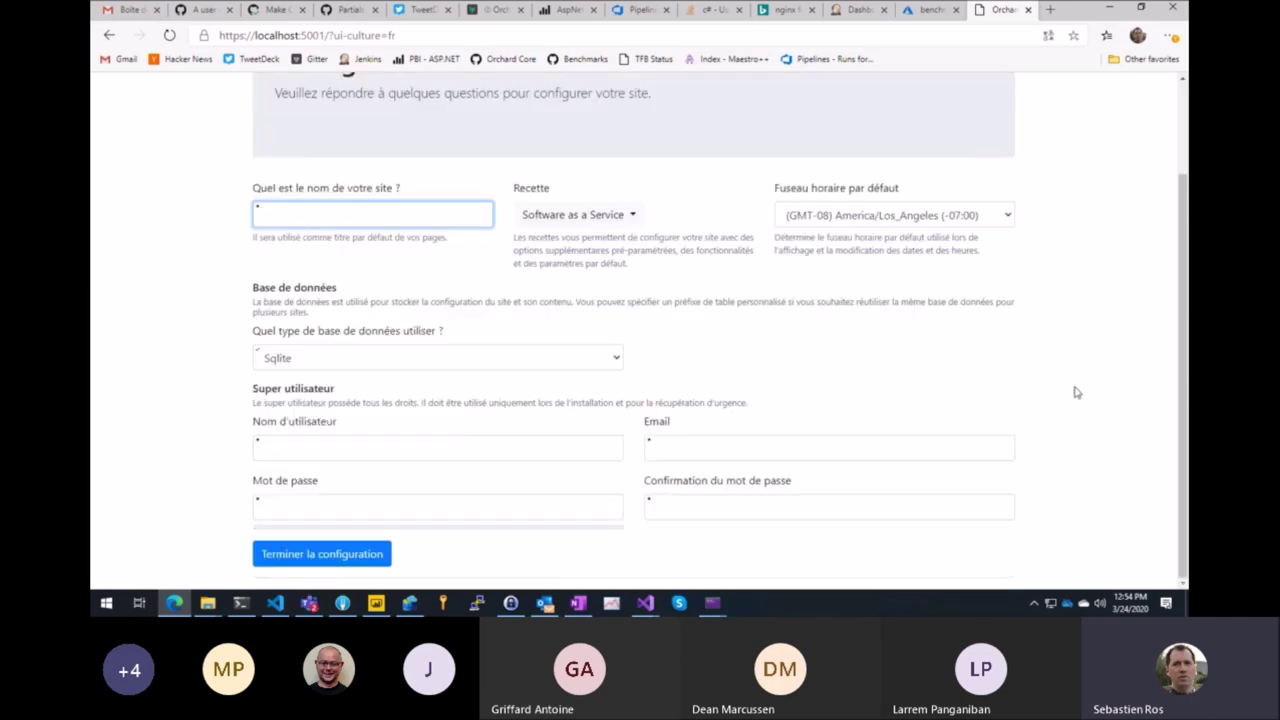
pyautogui.scroll(1, 1076, 393)
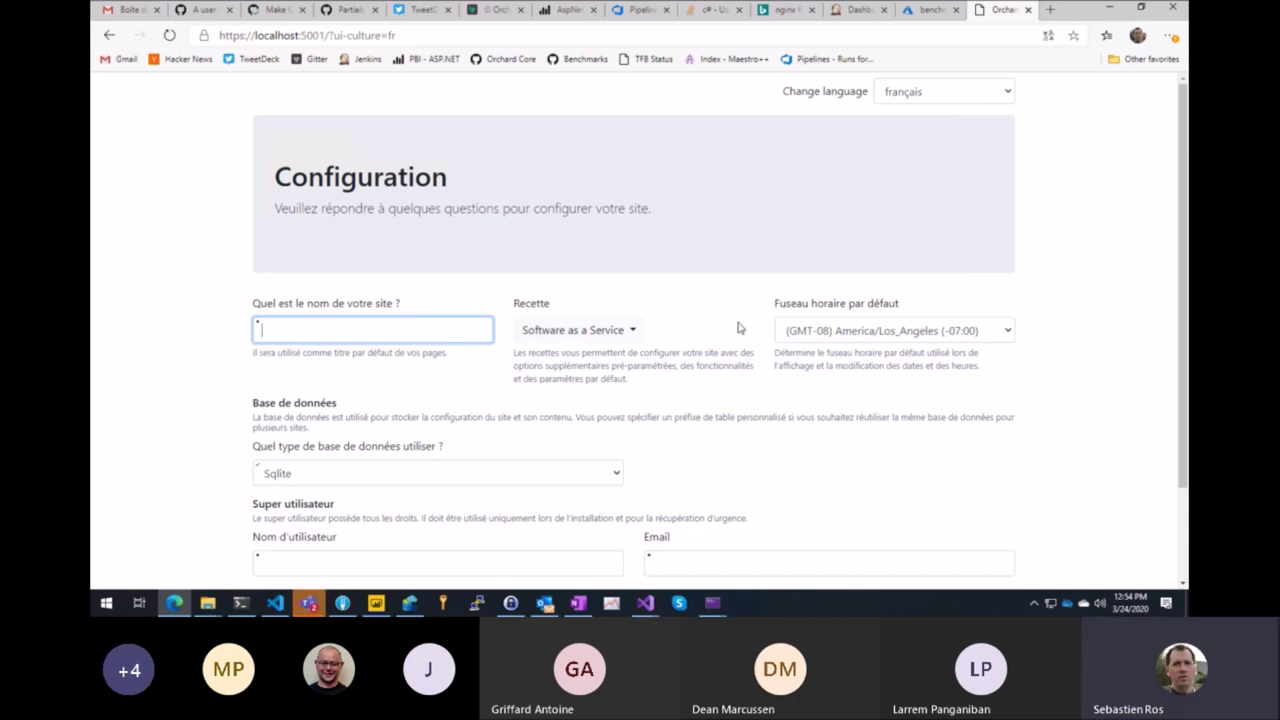
pyautogui.scroll(-2, 750, 302)
pyautogui.scroll(2, 740, 304)
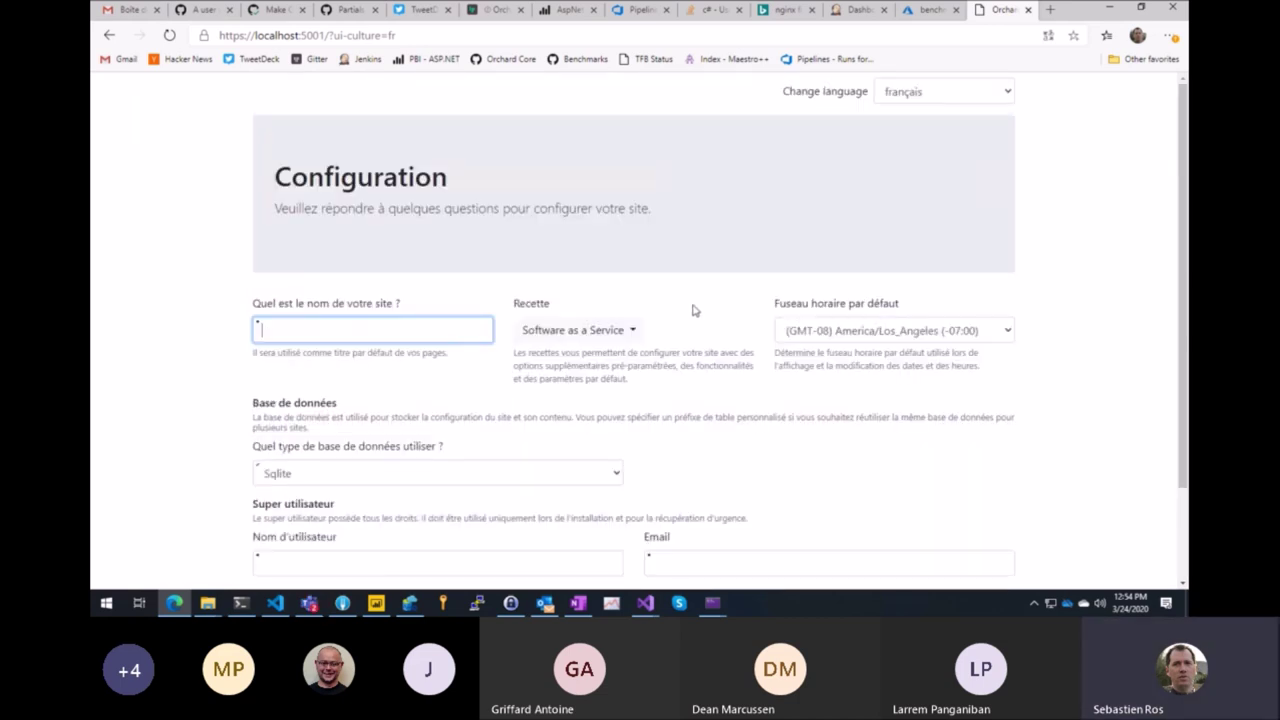
# Change the setup page language to español and look over the whole translated form
pyautogui.click(948, 92)
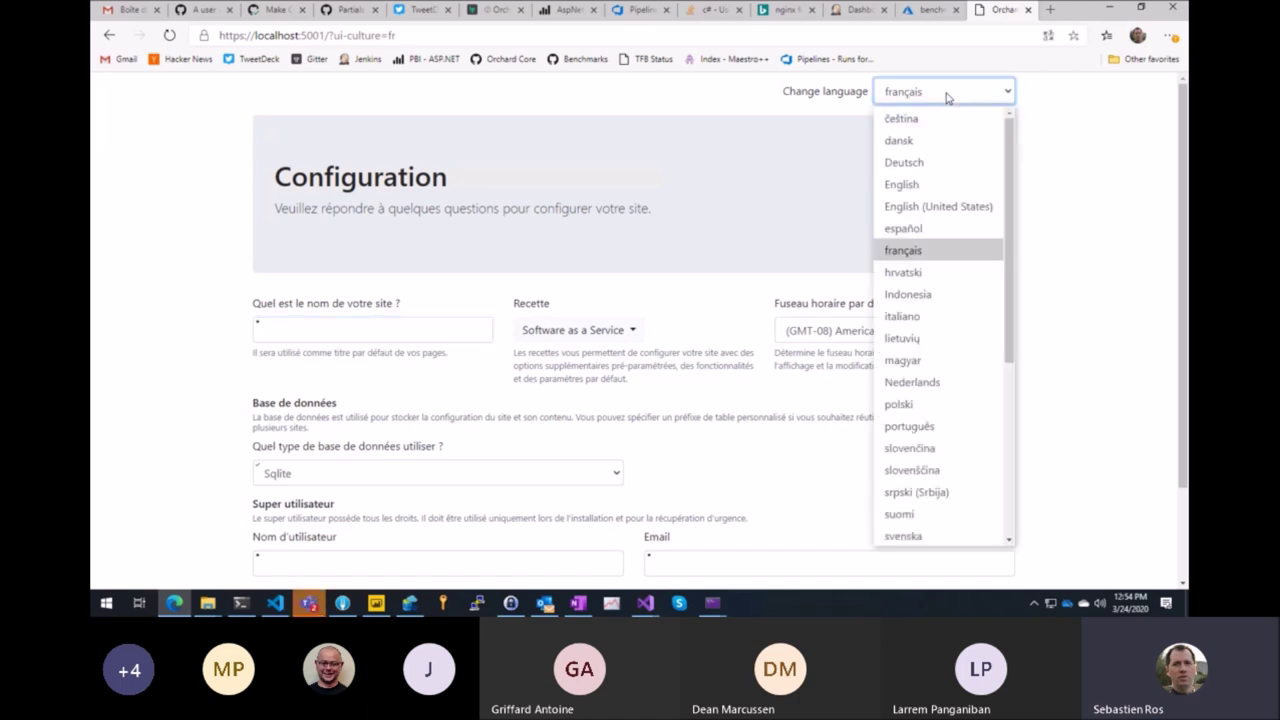
pyautogui.click(946, 228)
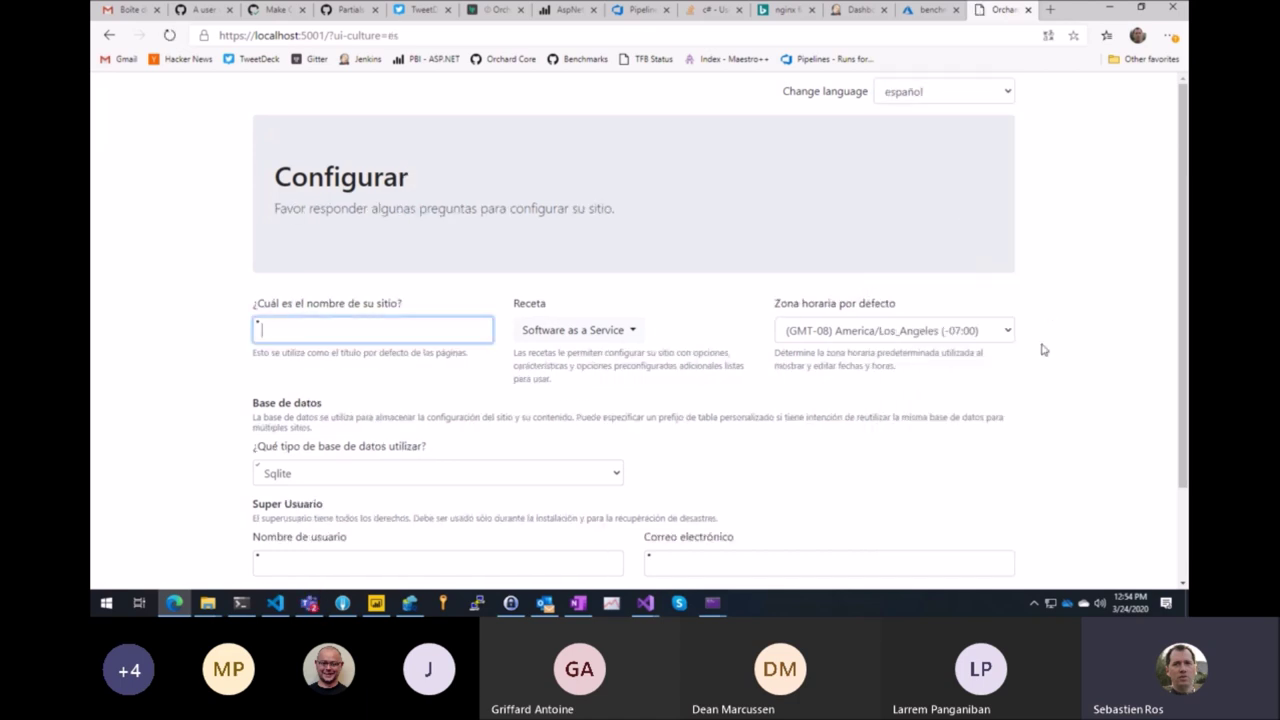
pyautogui.scroll(-1, 1043, 349)
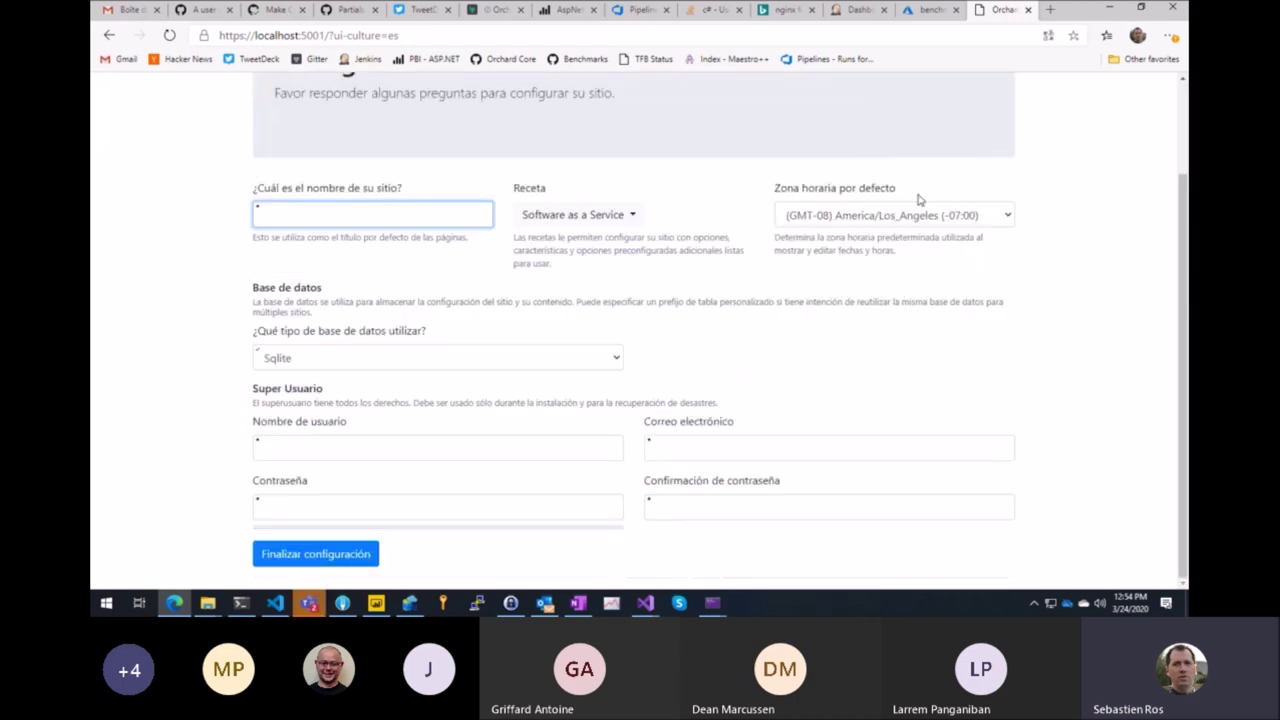
pyautogui.scroll(1, 820, 215)
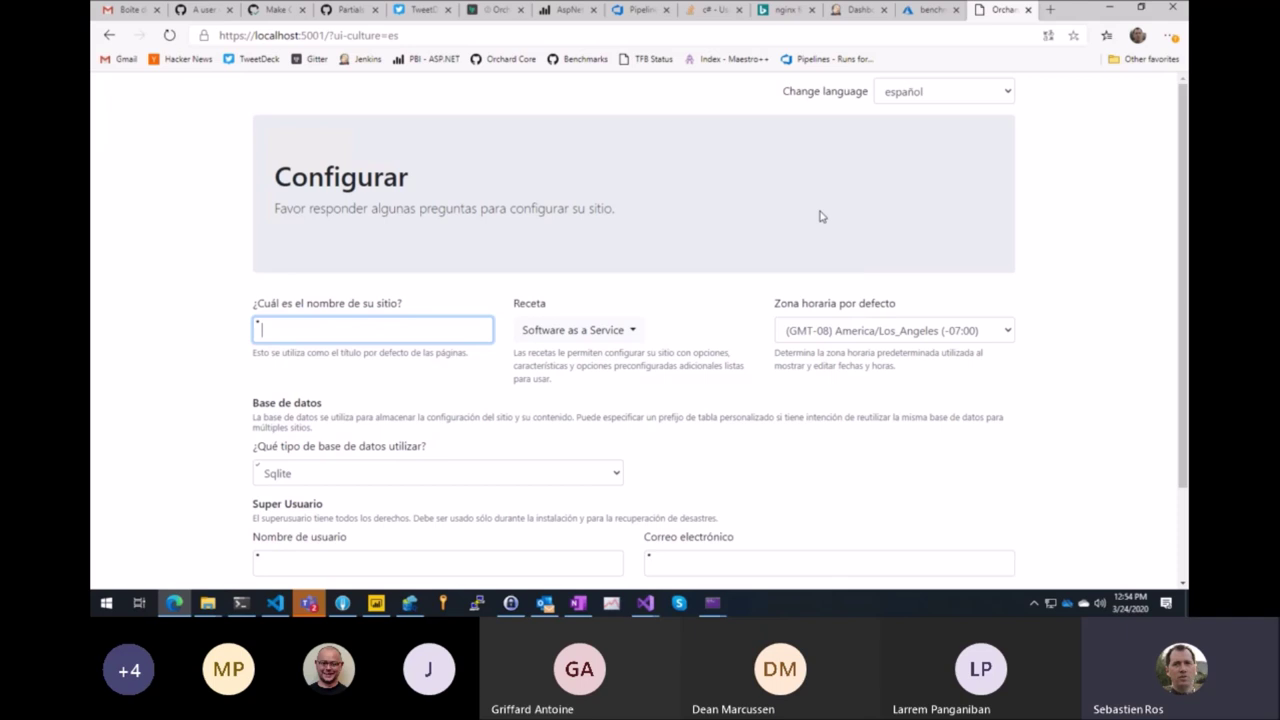
# Set the setup page language to العربية and examine the full form in its right-to-left layout
pyautogui.click(956, 96)
pyautogui.moveTo(1005, 183); pyautogui.dragTo(1024, 430)
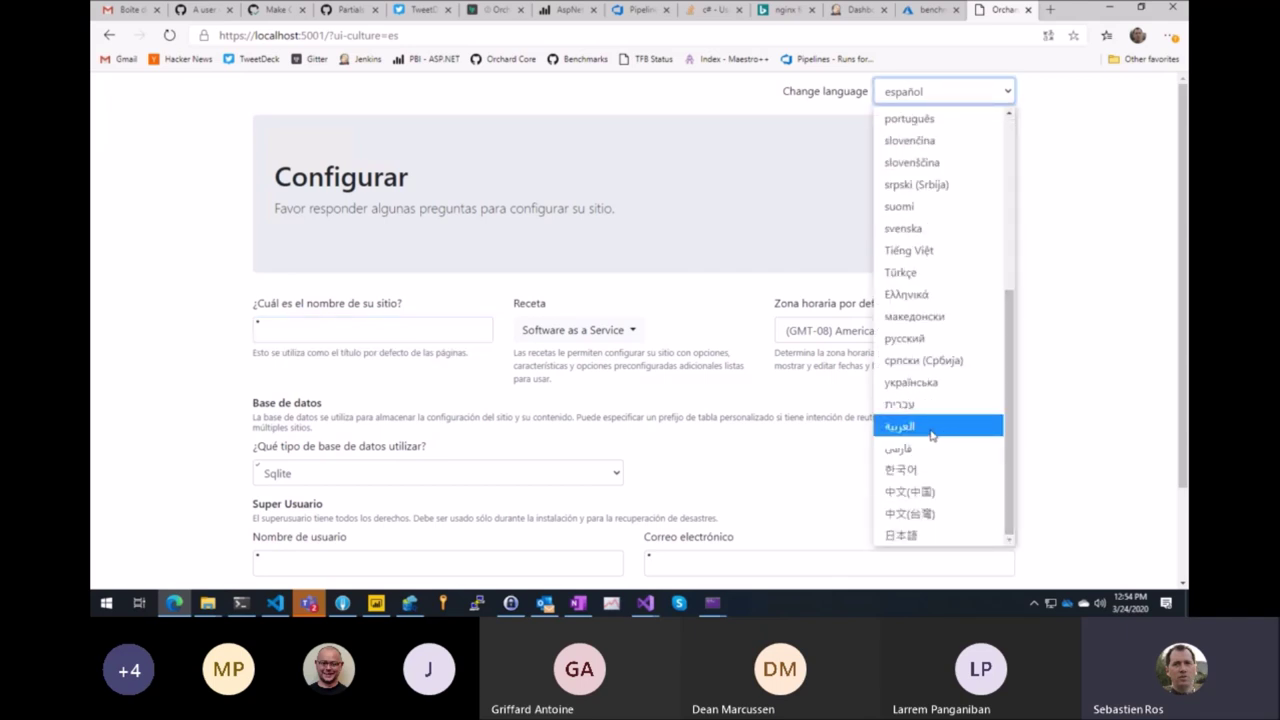
pyautogui.click(900, 426)
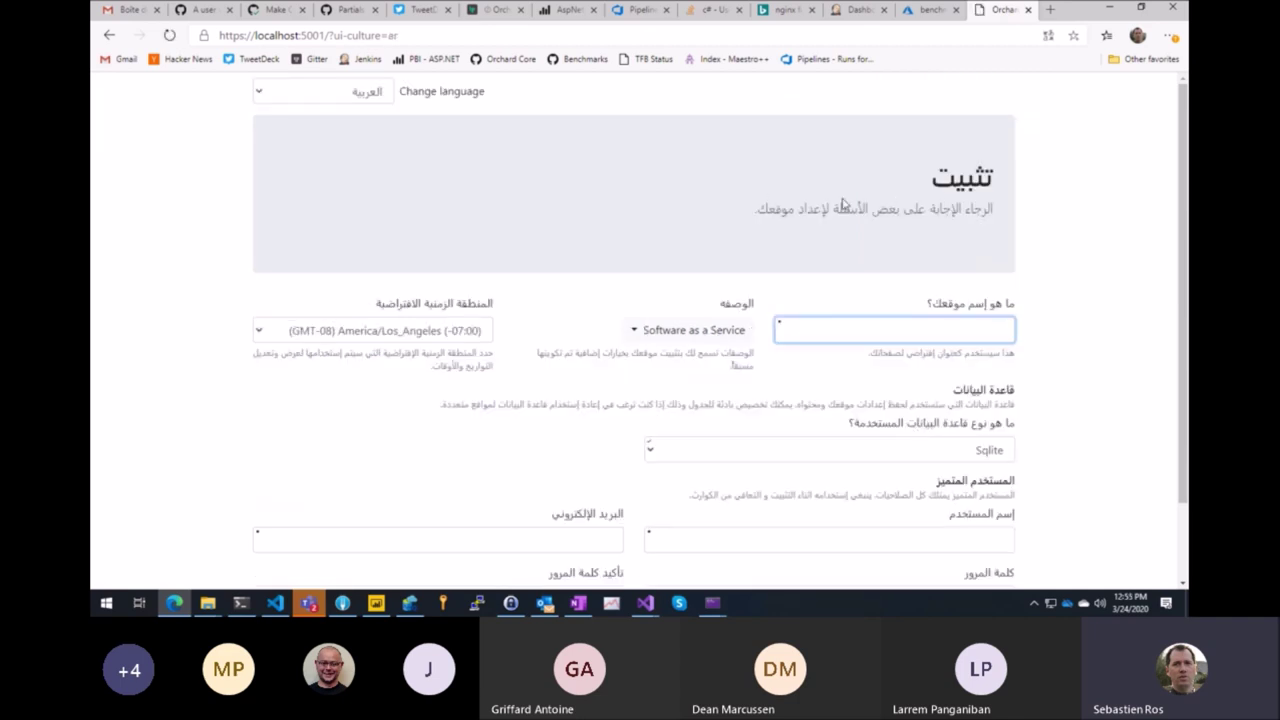
pyautogui.scroll(-1, 910, 262)
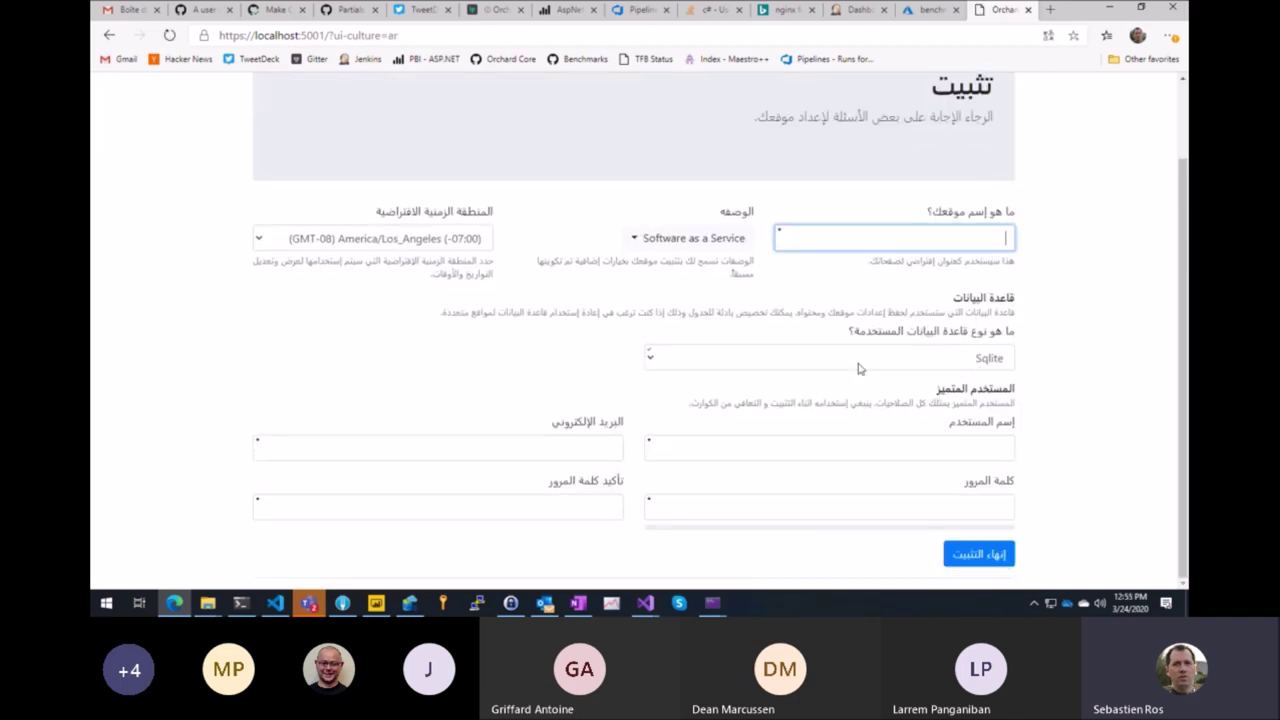
pyautogui.scroll(1, 789, 172)
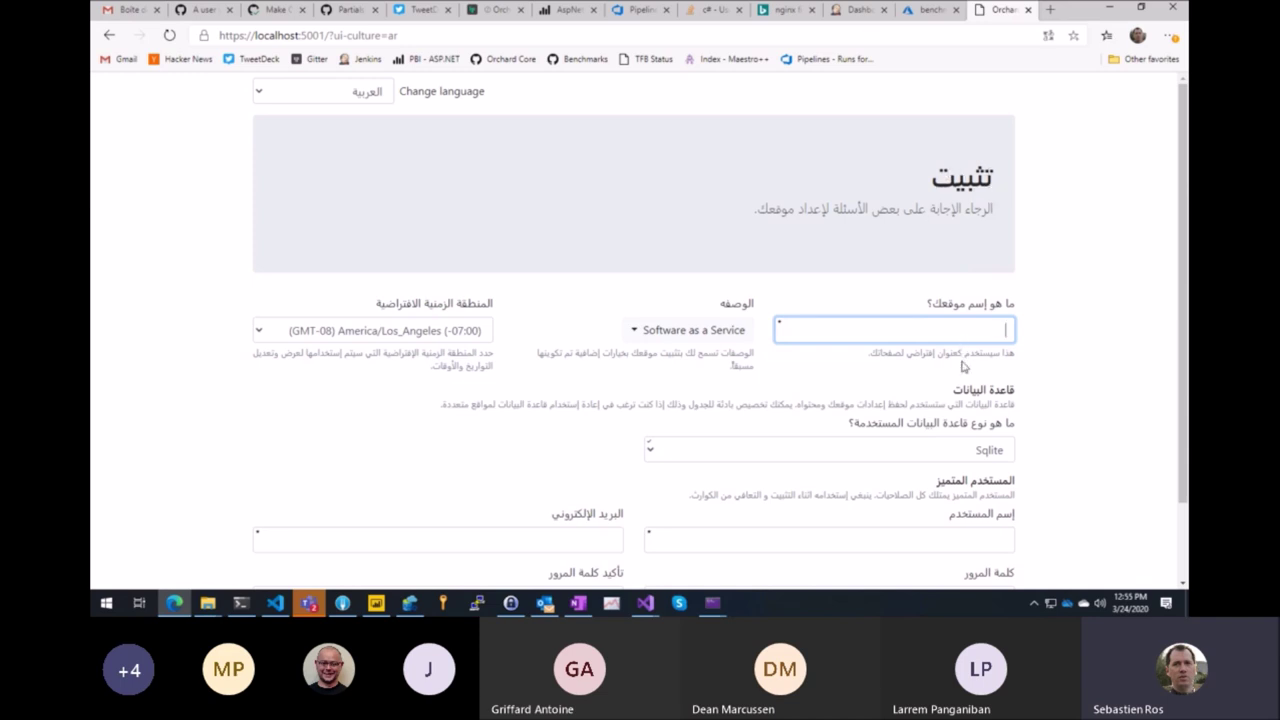
pyautogui.scroll(-1, 1040, 378)
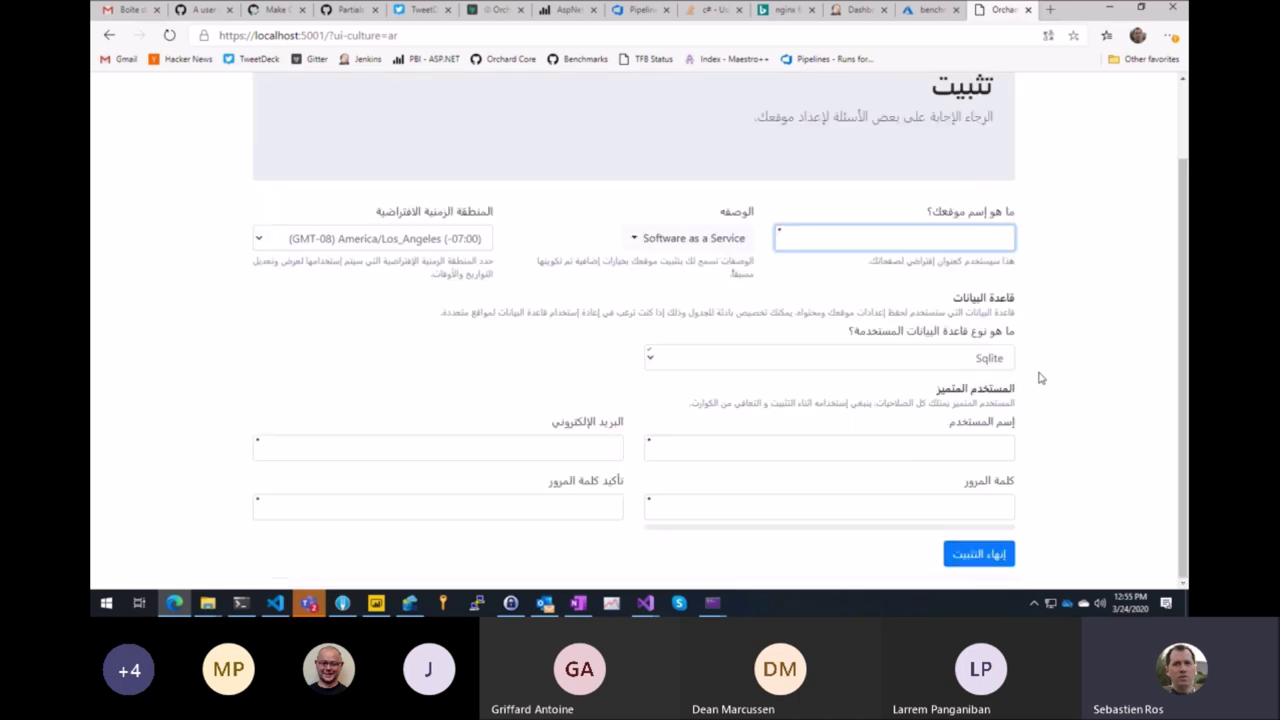
pyautogui.scroll(1, 1040, 378)
# Change the setup page language to فارسی and review the form's translated labels and fields
pyautogui.click(370, 96)
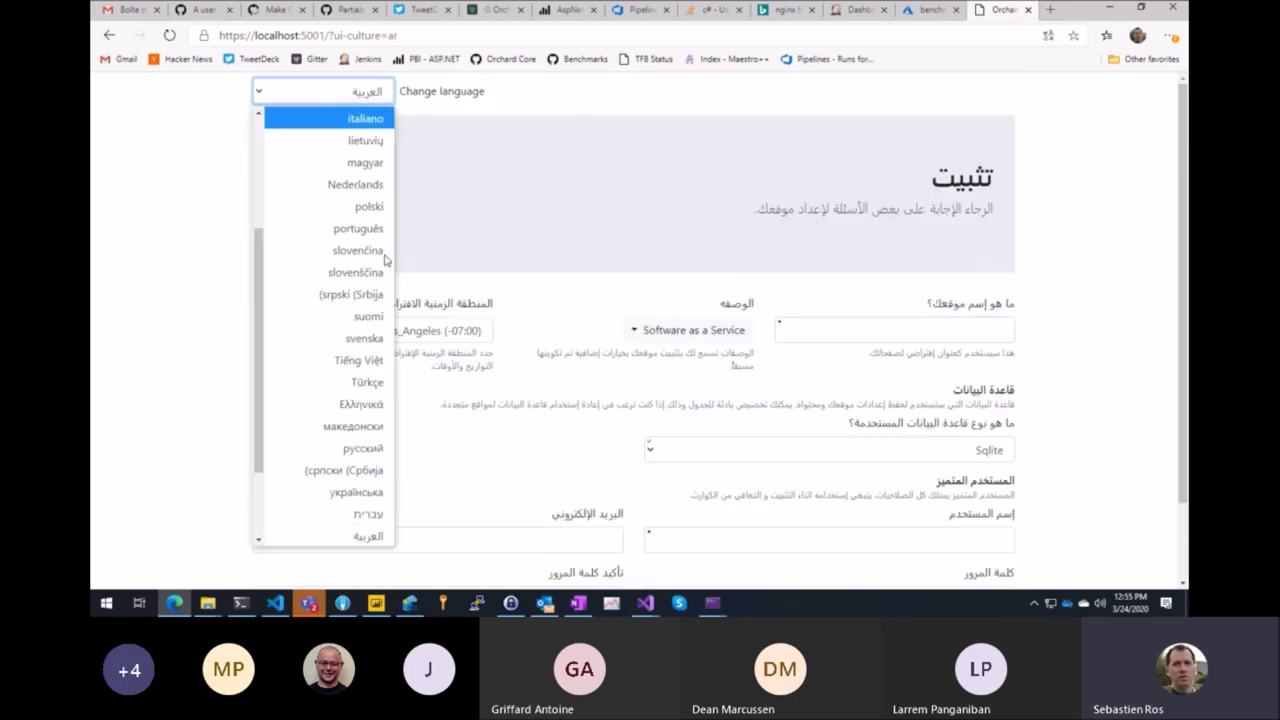
pyautogui.scroll(-1, 386, 260)
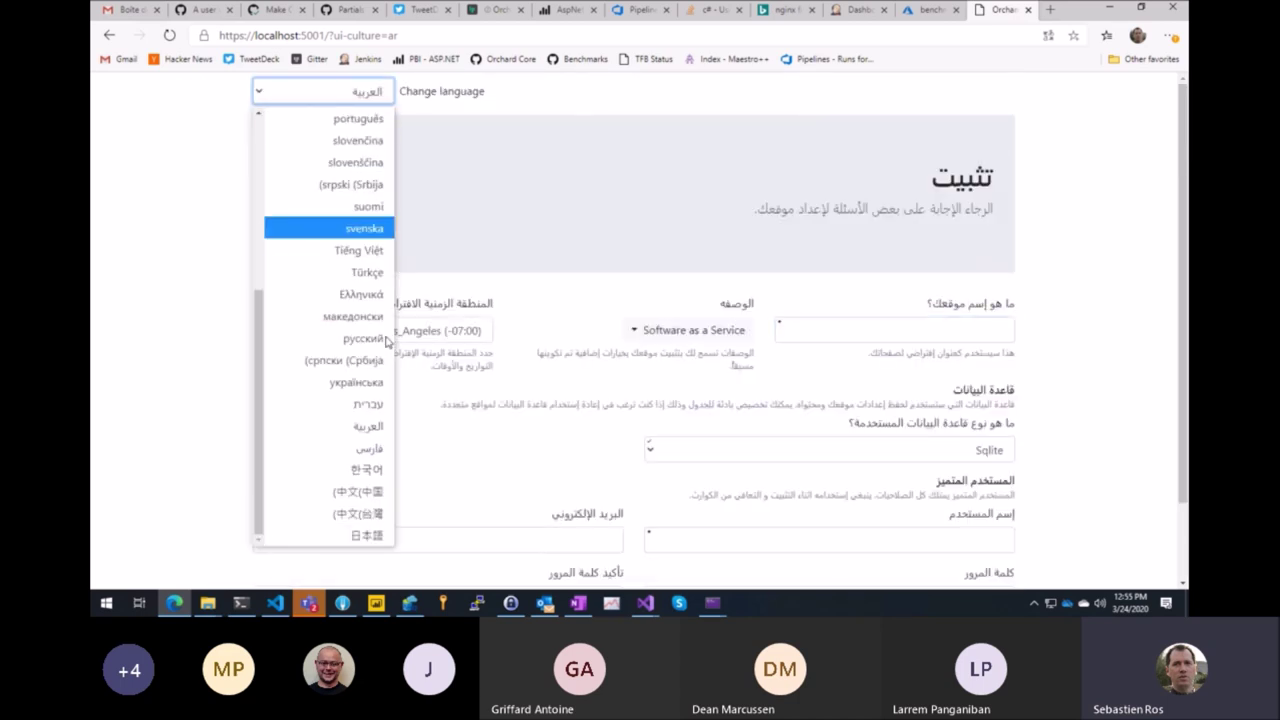
pyautogui.click(370, 449)
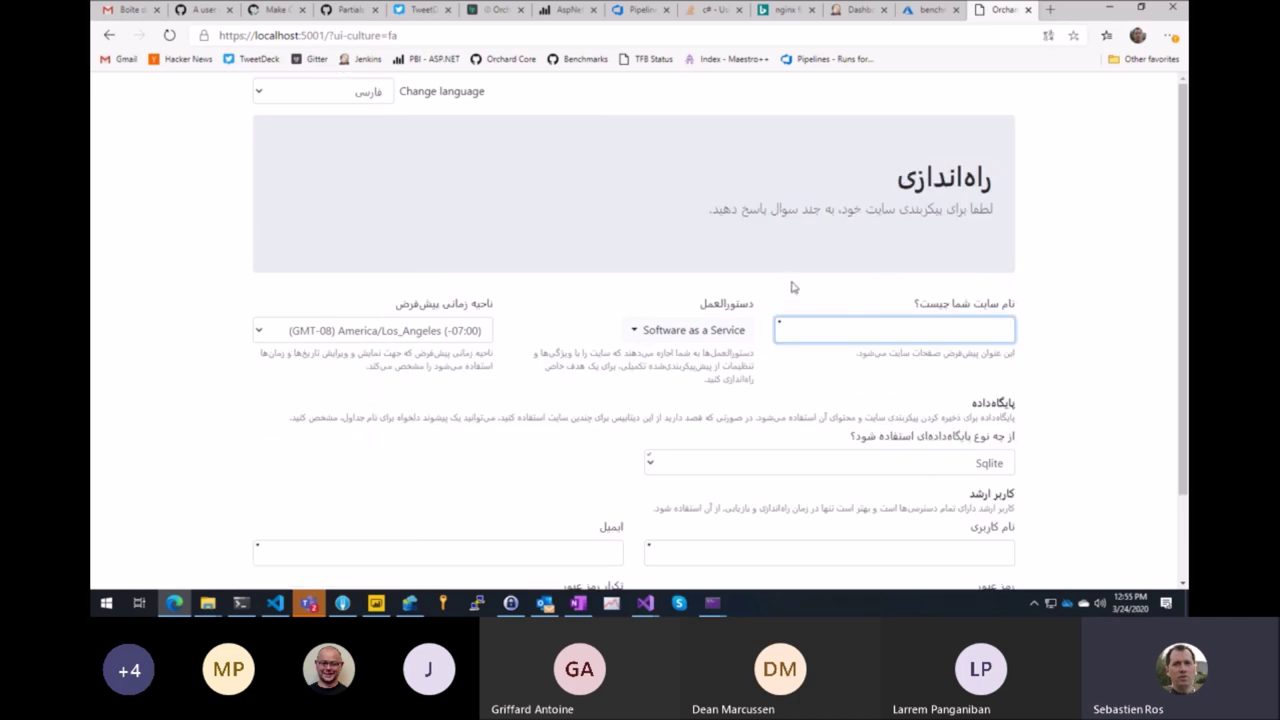
pyautogui.scroll(-1, 619, 288)
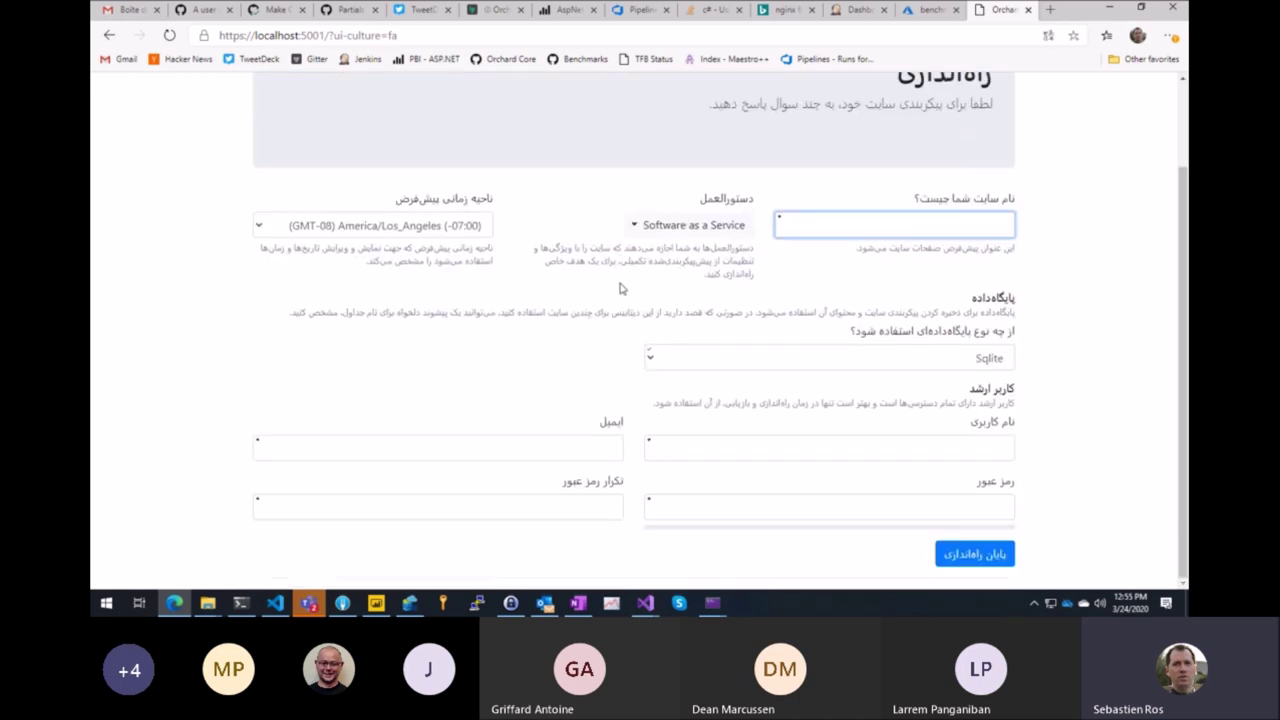
pyautogui.scroll(1, 714, 294)
# Switch the setup page language to русский and check the form's translation, including the Email field label
pyautogui.click(372, 96)
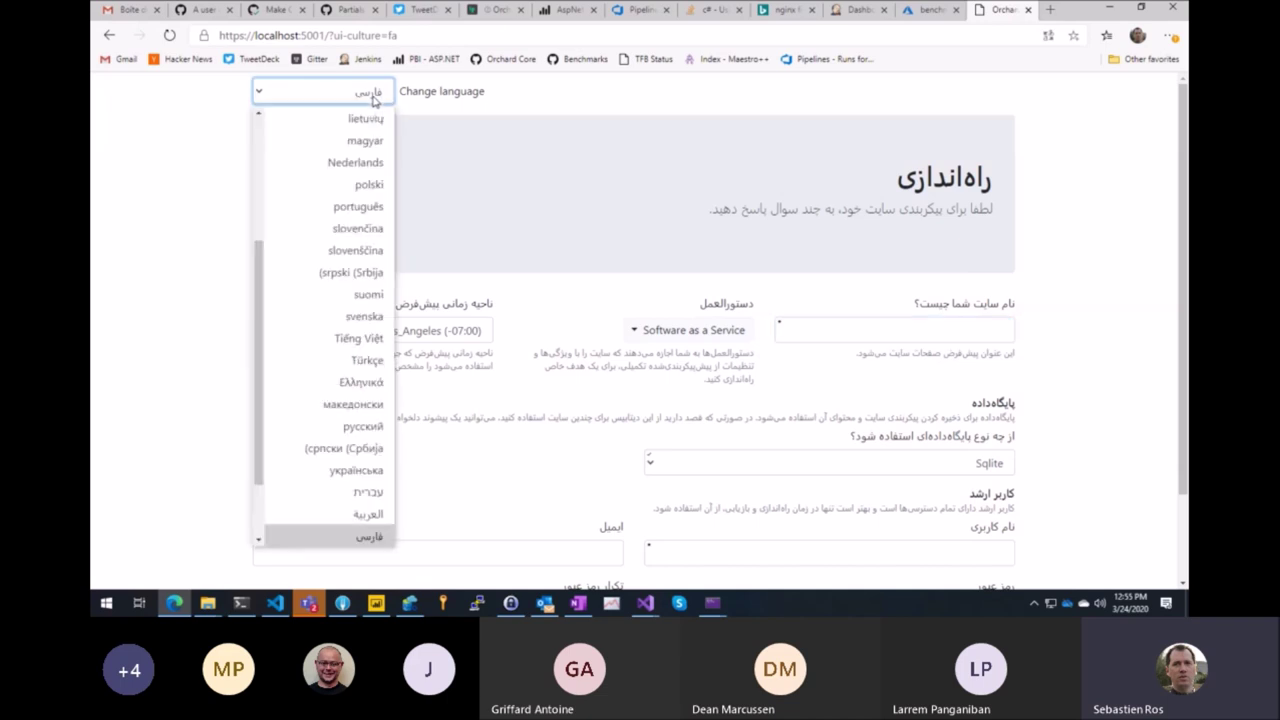
pyautogui.click(360, 426)
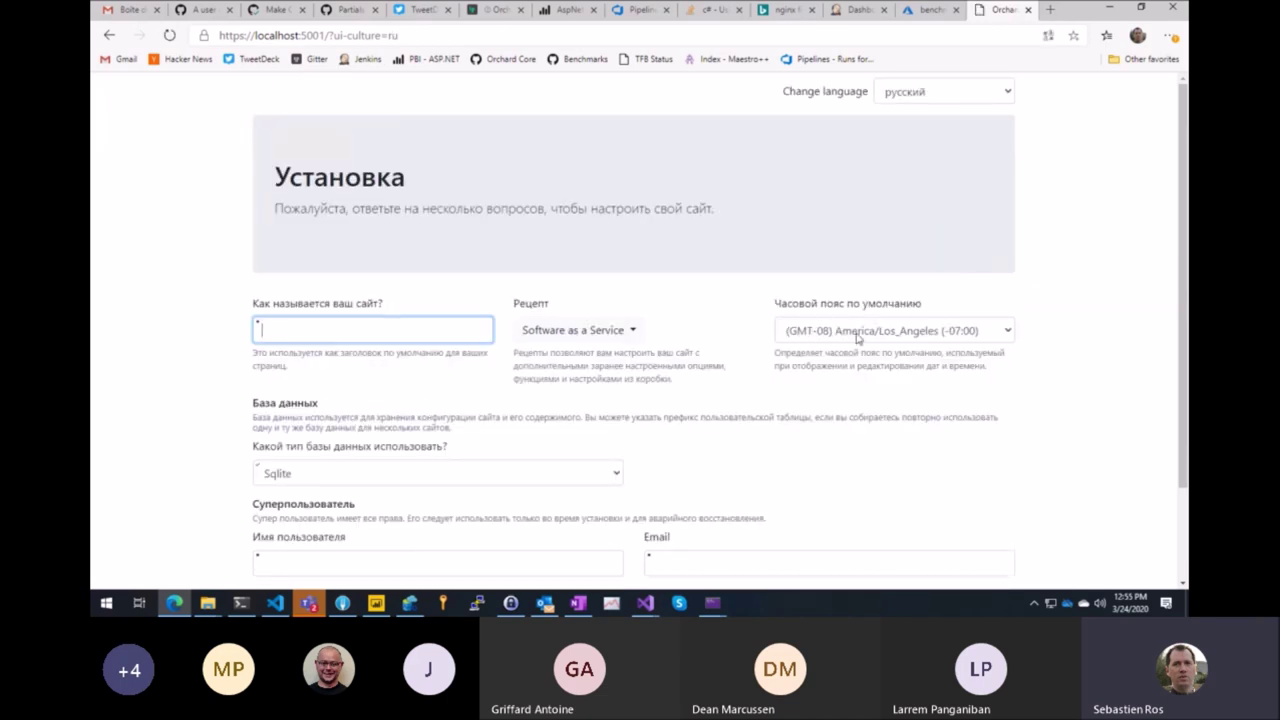
pyautogui.scroll(-2, 815, 410)
pyautogui.scroll(2, 815, 410)
pyautogui.scroll(-2, 815, 410)
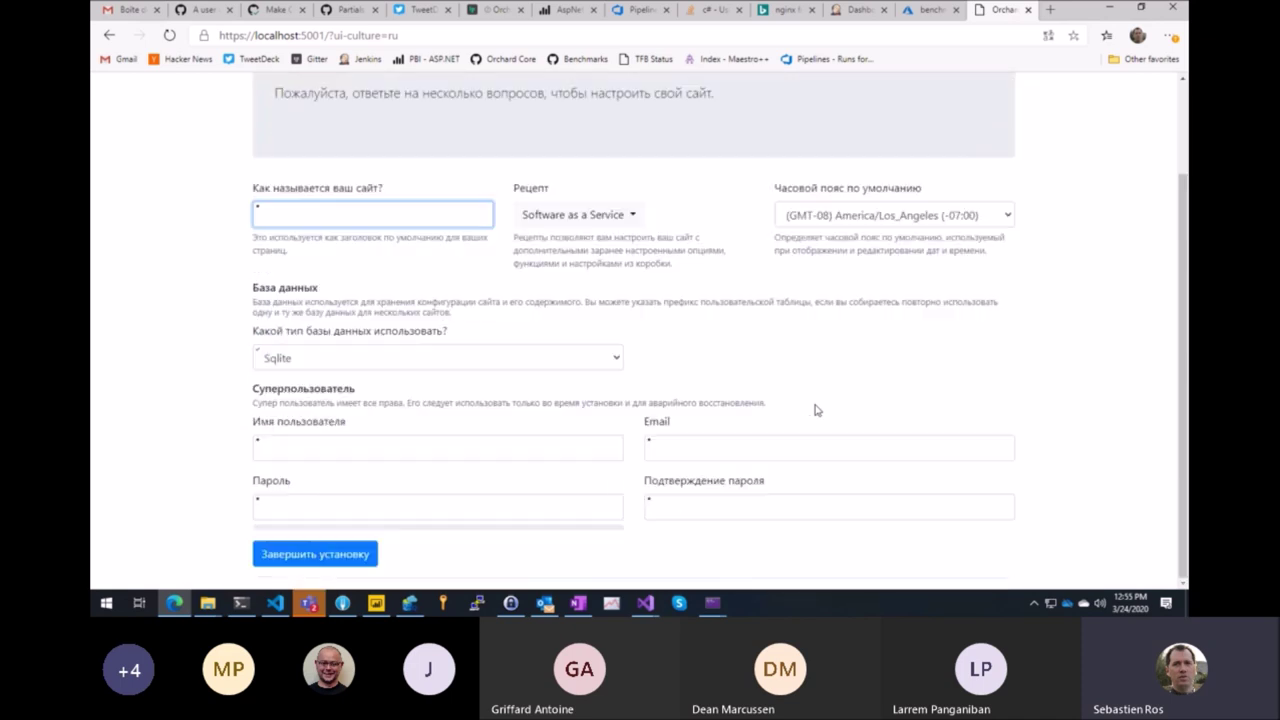
pyautogui.moveTo(646, 421); pyautogui.dragTo(683, 423)
pyautogui.click(688, 424)
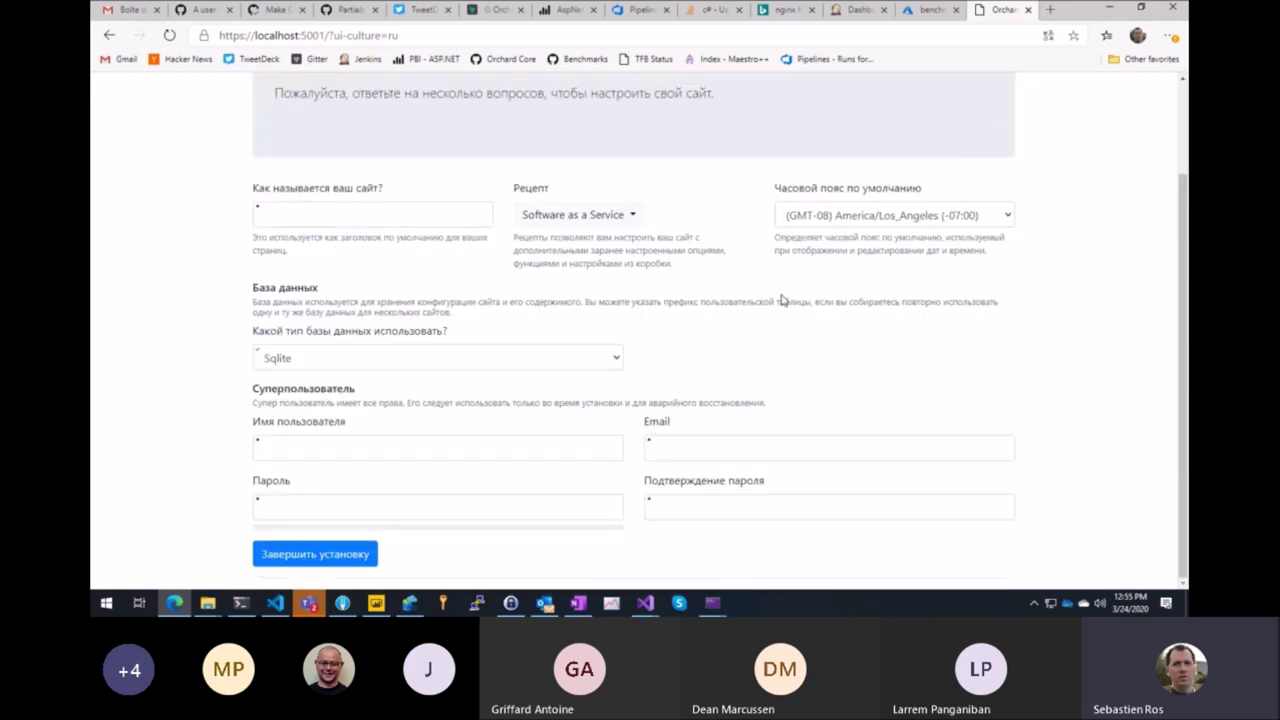
pyautogui.scroll(2, 783, 297)
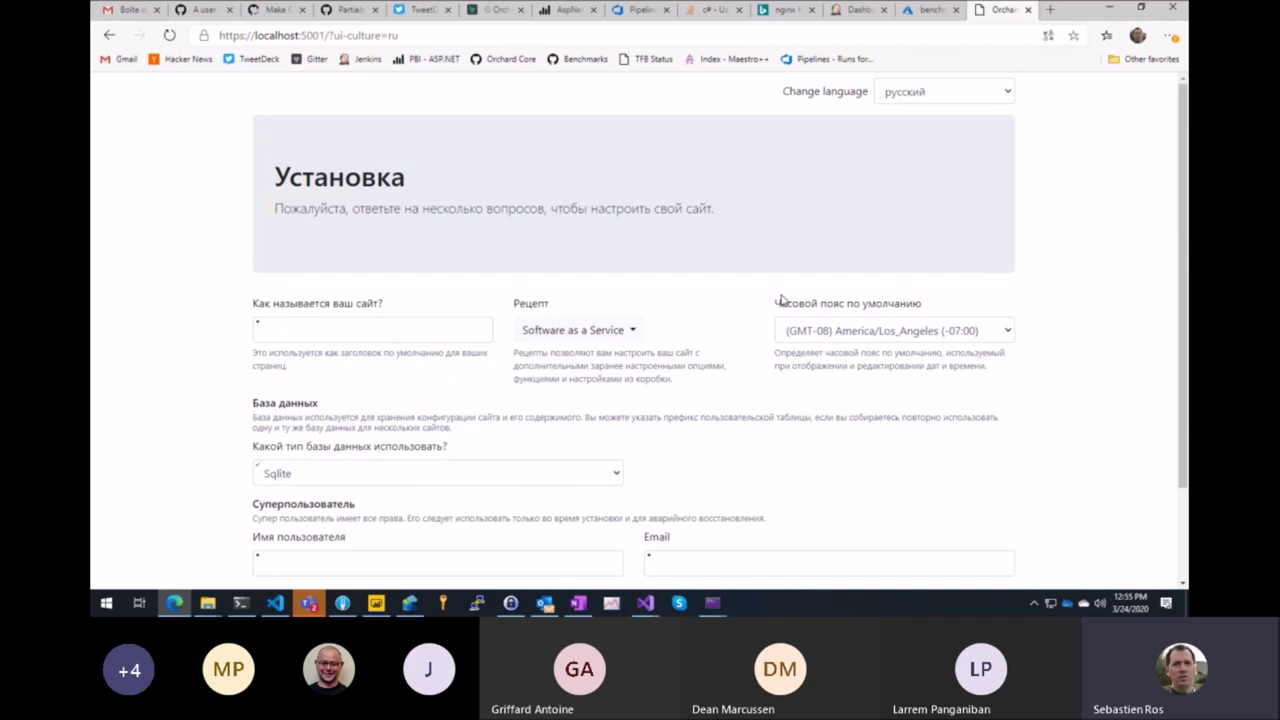
# Try the setup page in italiano, followed by 한국어, to check these two translations
pyautogui.click(910, 91)
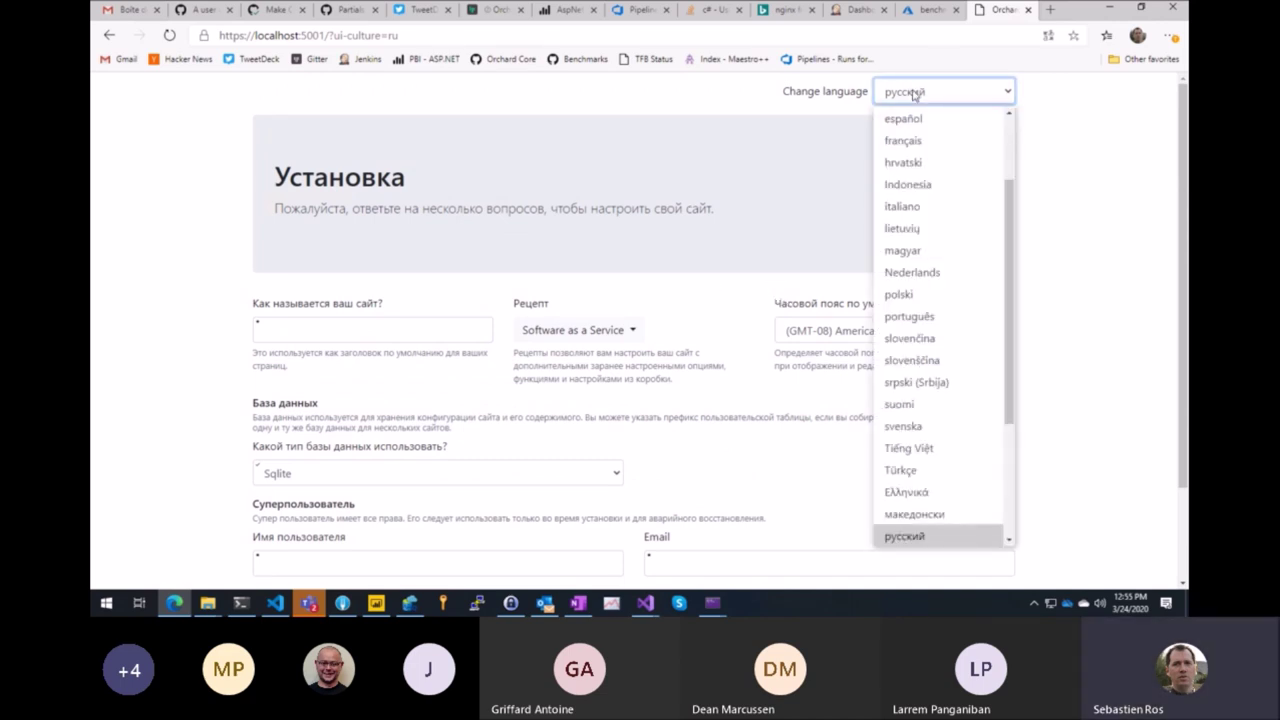
pyautogui.click(946, 208)
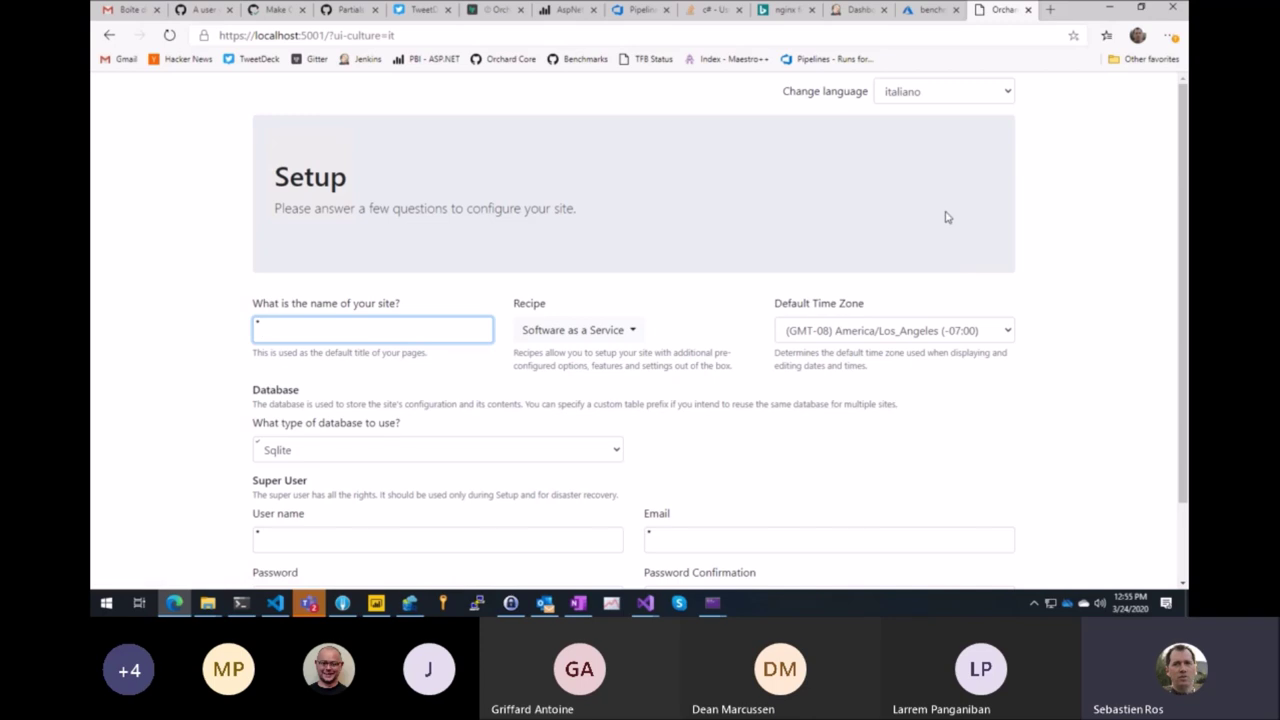
pyautogui.click(985, 91)
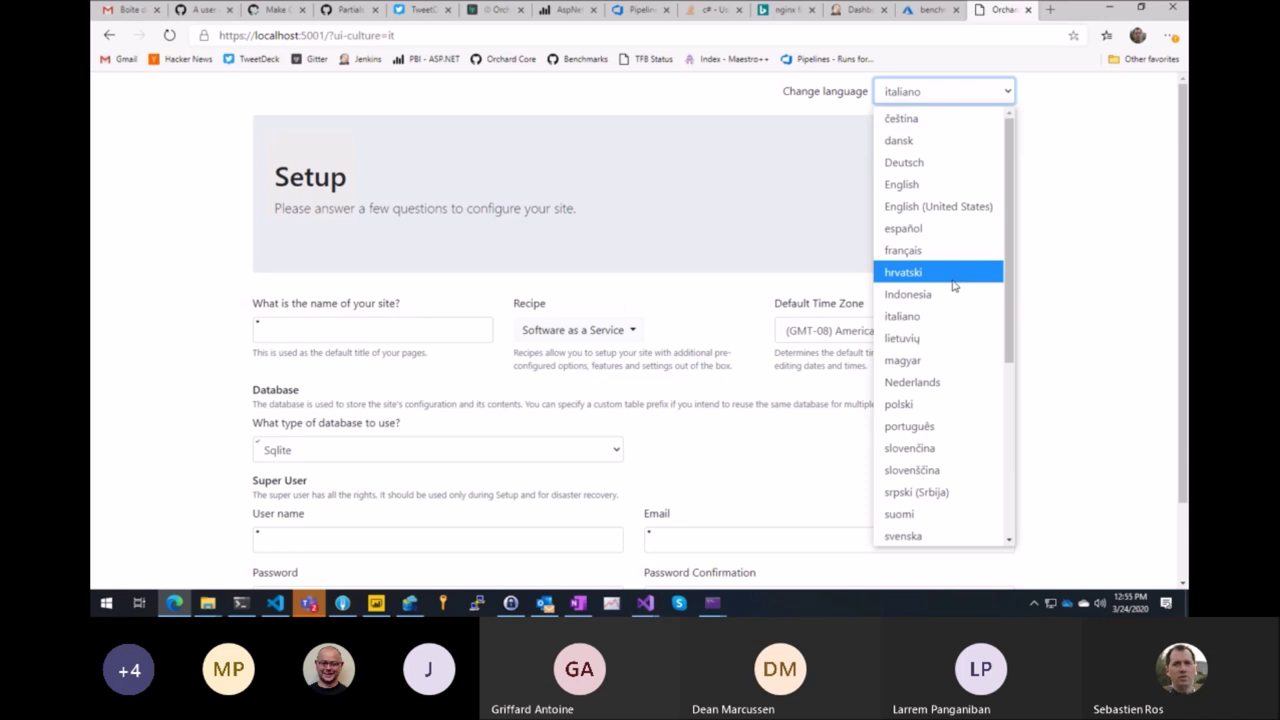
pyautogui.scroll(-3, 953, 286)
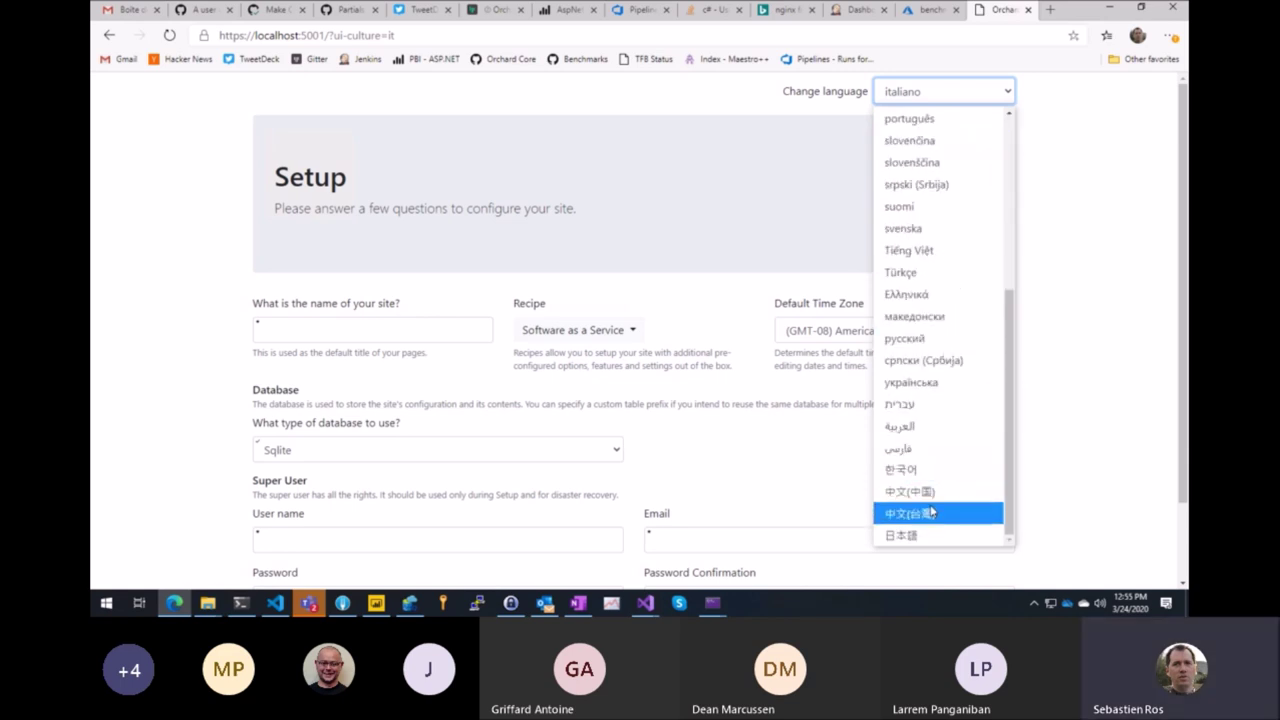
pyautogui.click(945, 471)
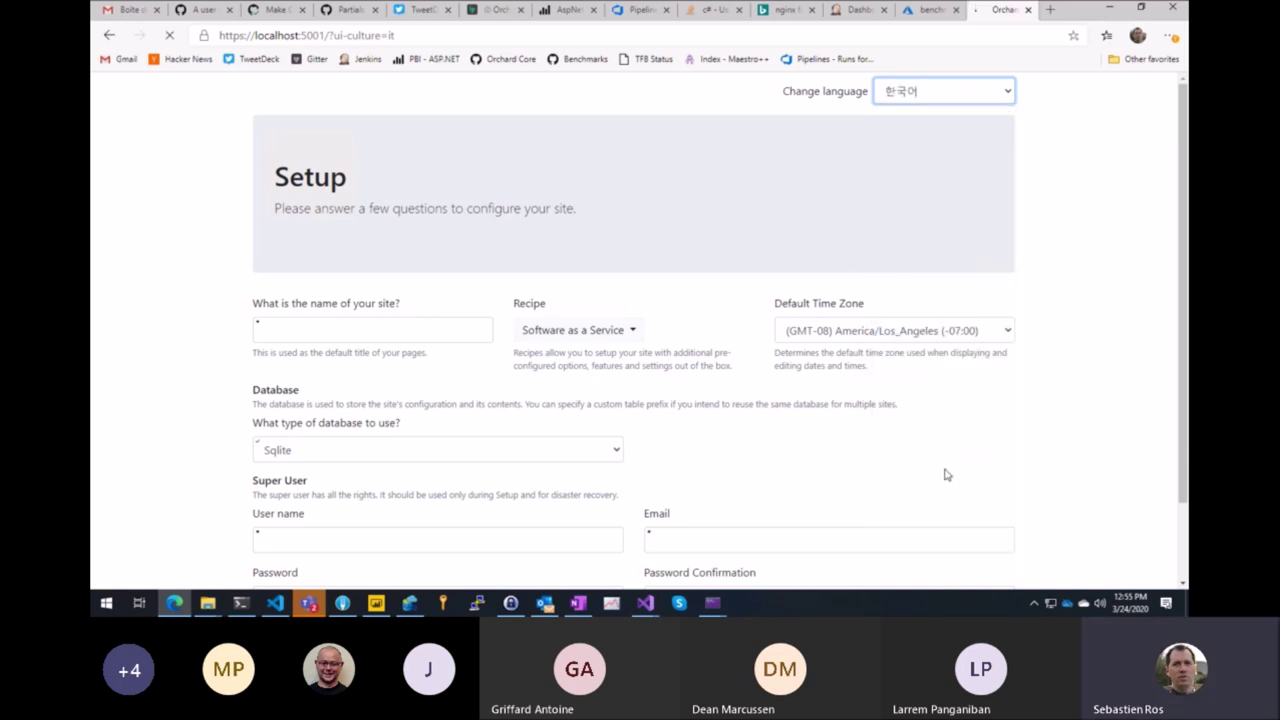
# Show the setup page in 中文(中国), followed by 日本語, and review the Japanese form down to its finish button
pyautogui.click(977, 98)
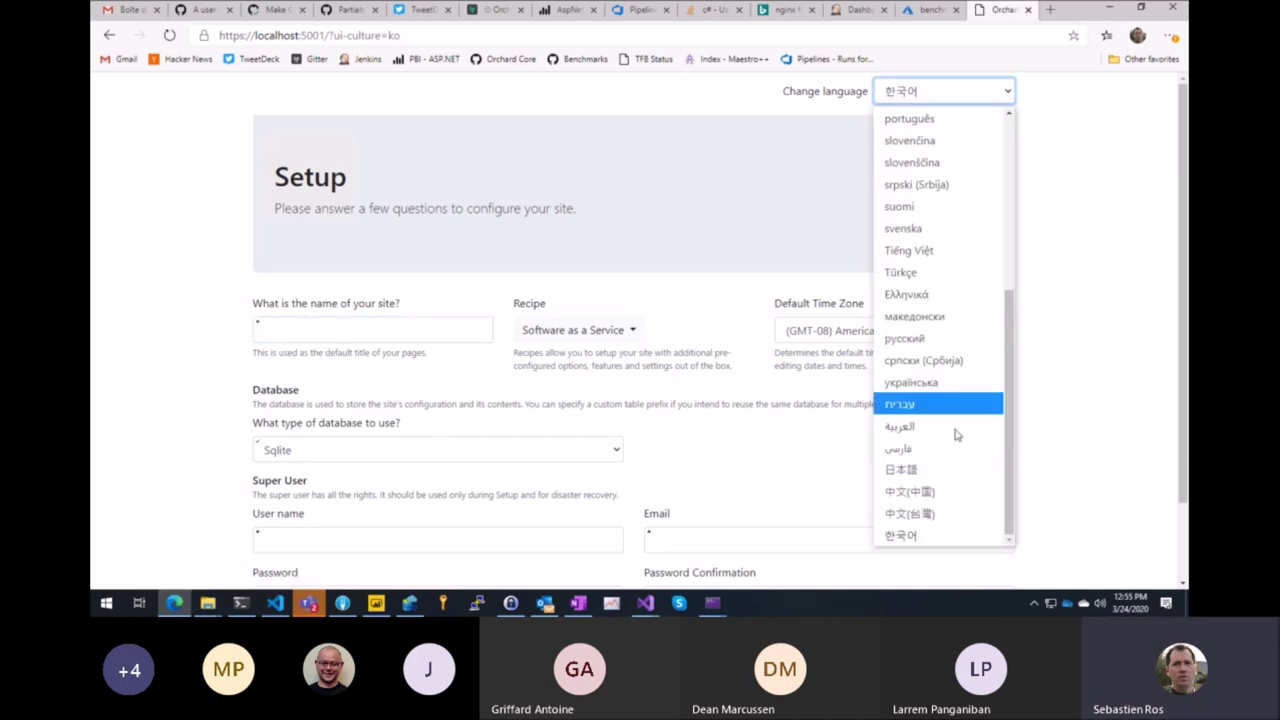
pyautogui.click(932, 499)
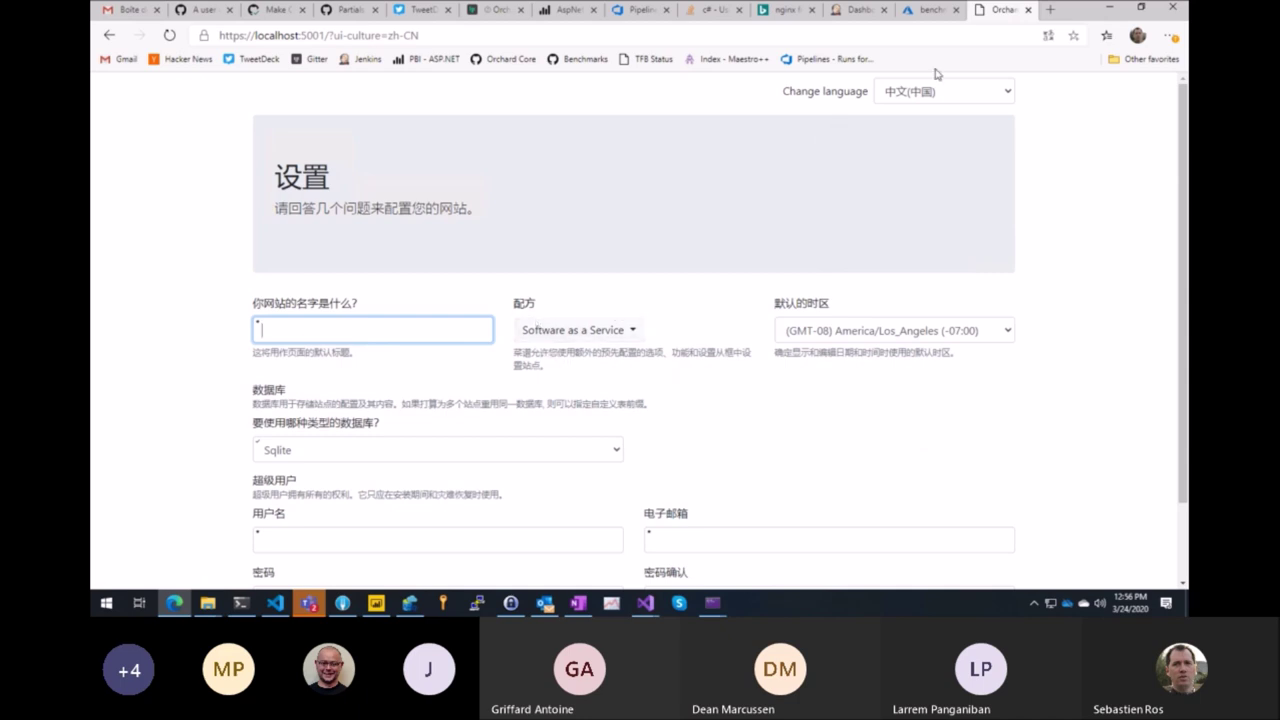
pyautogui.click(968, 96)
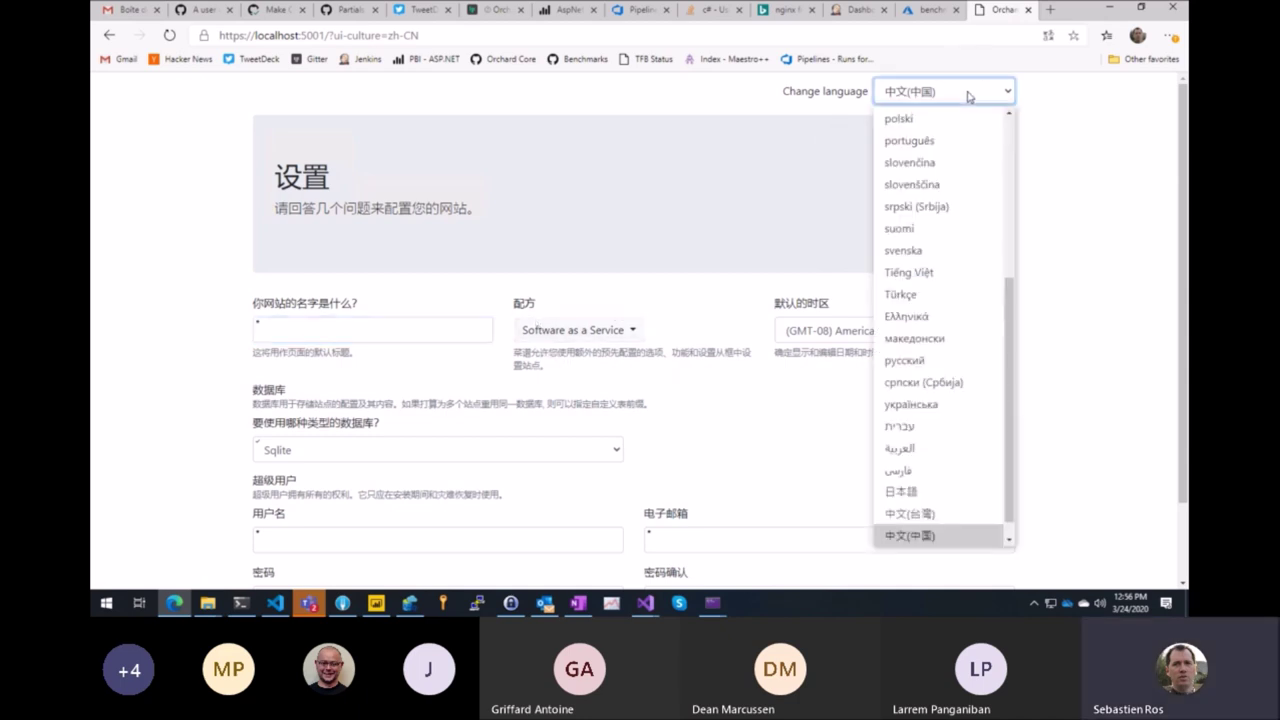
pyautogui.click(950, 491)
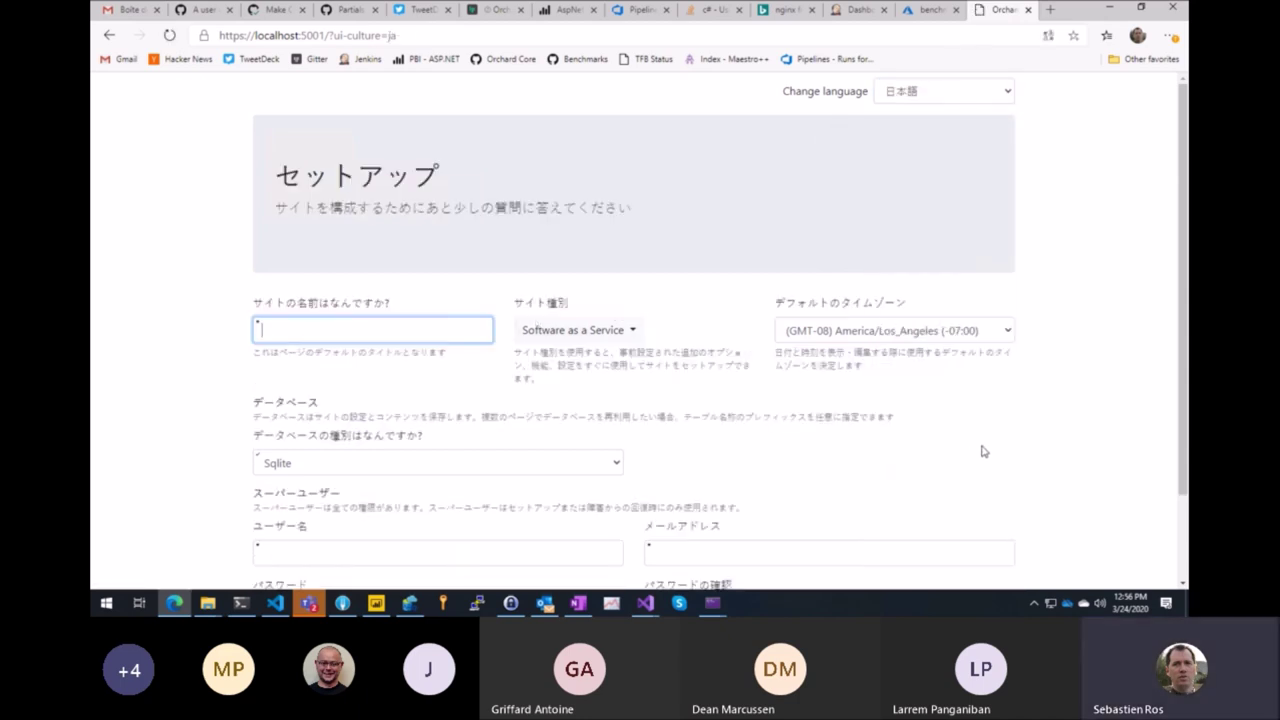
pyautogui.scroll(-2, 983, 452)
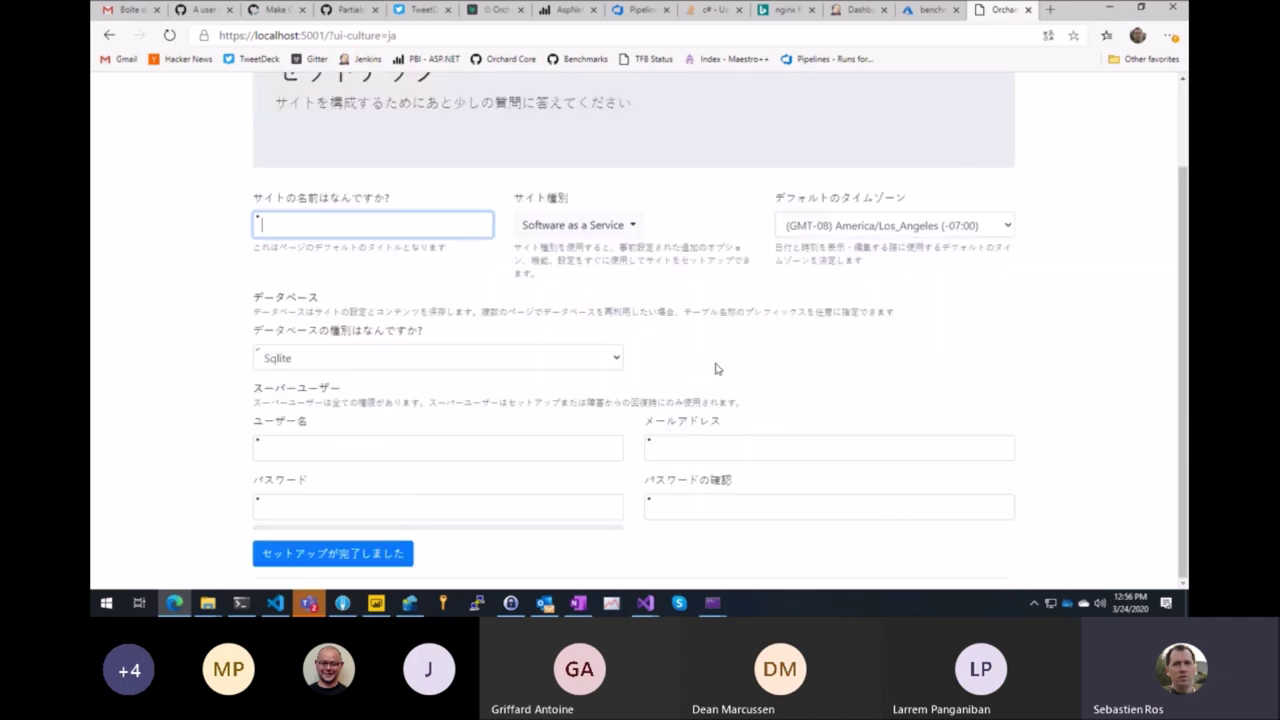
# Browse the setup page's available languages while keeping 日本語, and review the Japanese heading and form again
pyautogui.scroll(2, 797, 337)
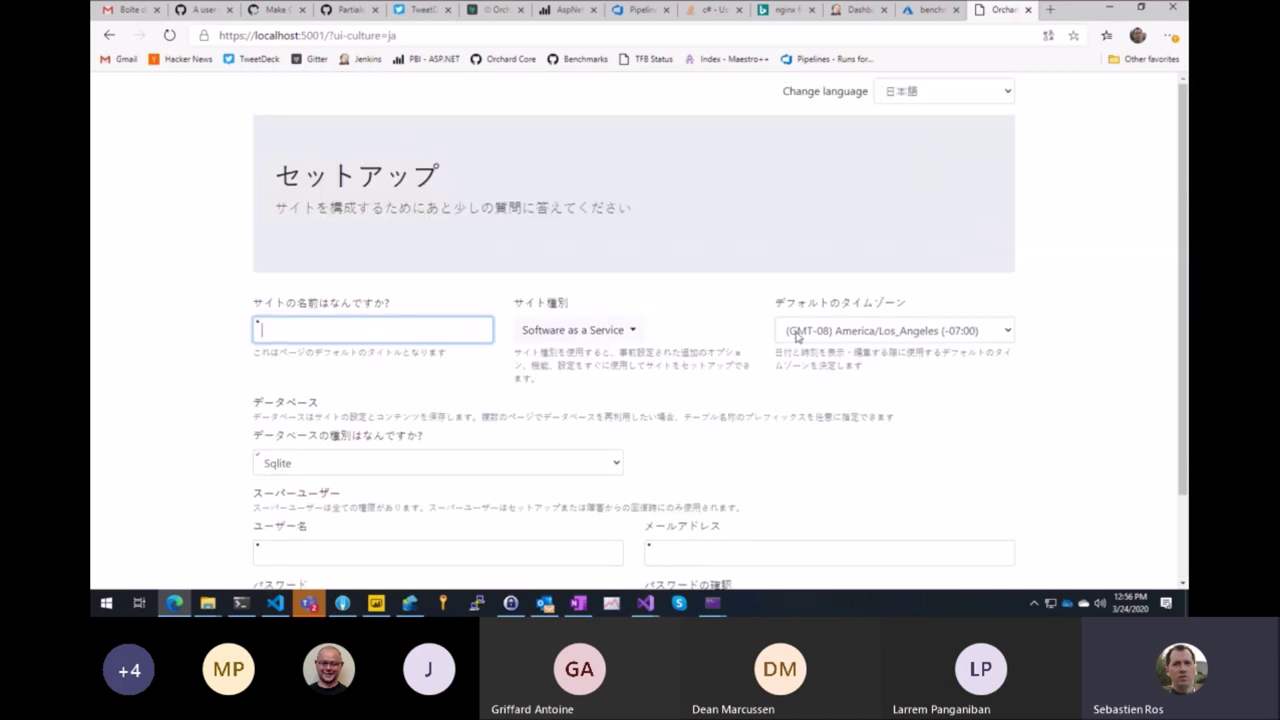
pyautogui.click(980, 94)
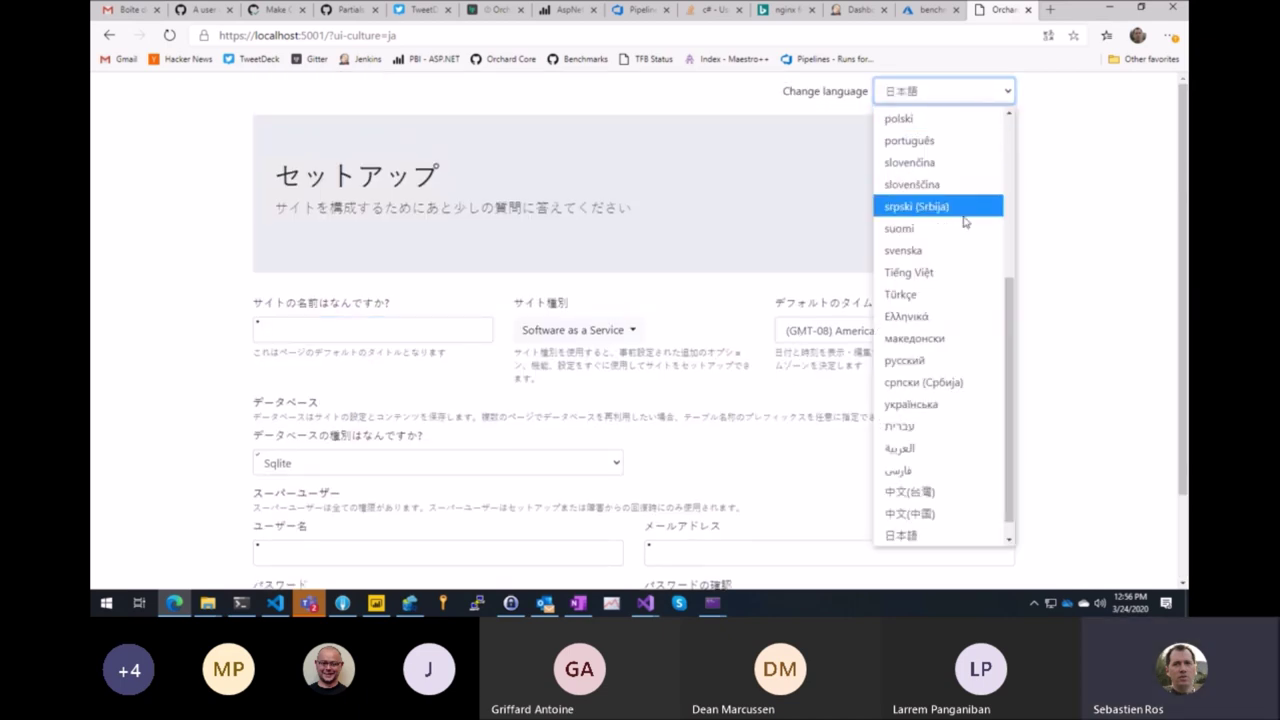
pyautogui.scroll(3, 968, 216)
pyautogui.click(1052, 188)
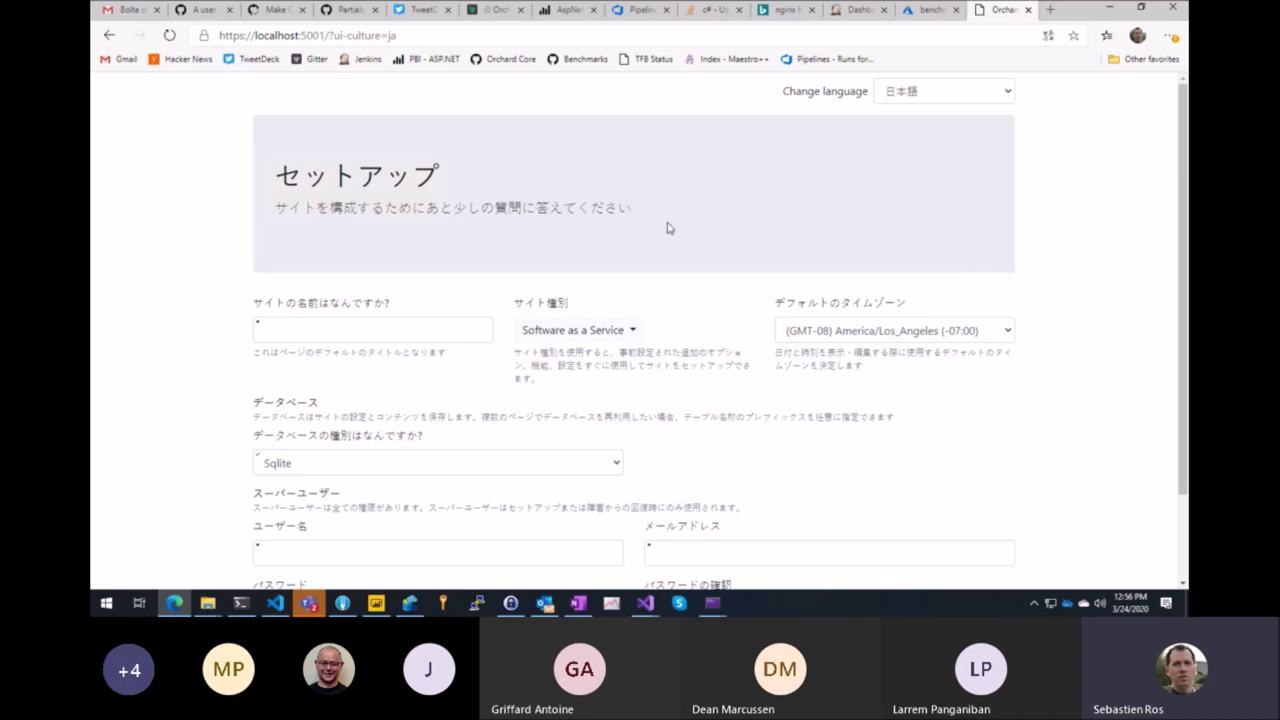
pyautogui.scroll(-1, 752, 267)
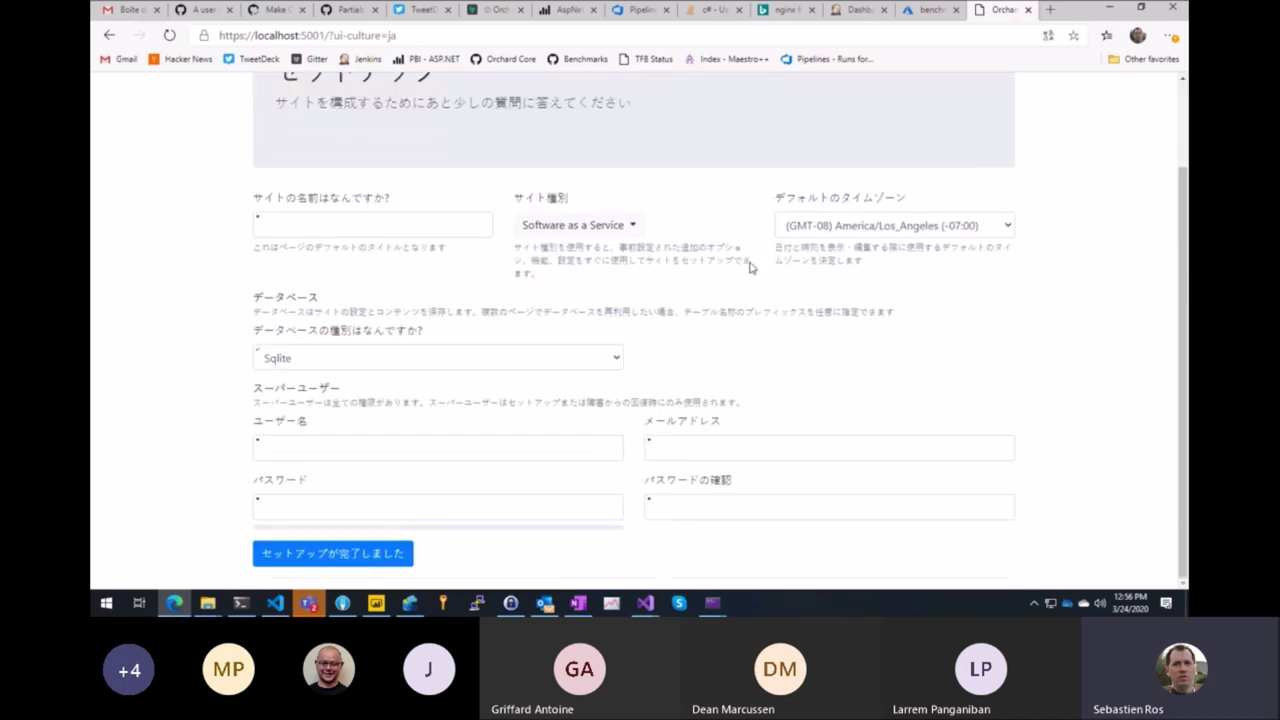
pyautogui.scroll(1, 752, 267)
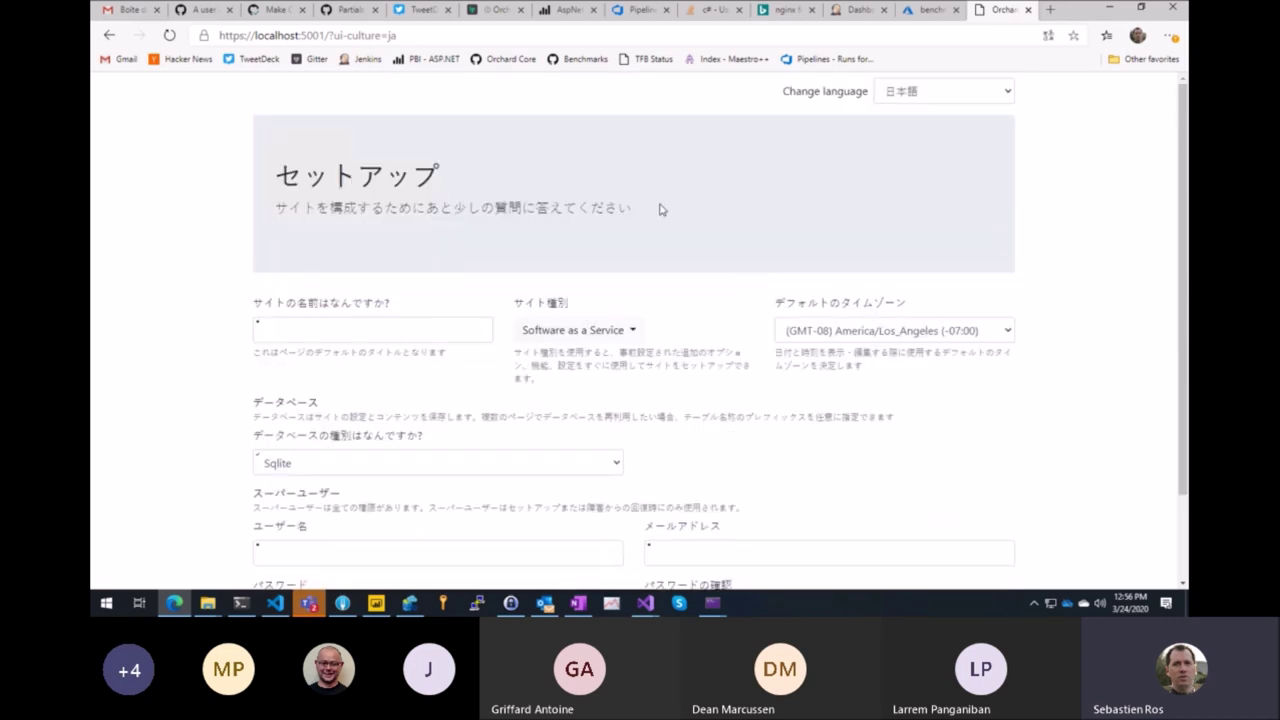
pyautogui.moveTo(660, 209); pyautogui.dragTo(466, 210)
pyautogui.click(476, 213)
# Open try.orchardcore.net in a new tab and review its demo site form, from the email field to the recipes and terms
pyautogui.click(1050, 10)
pyautogui.write('t')
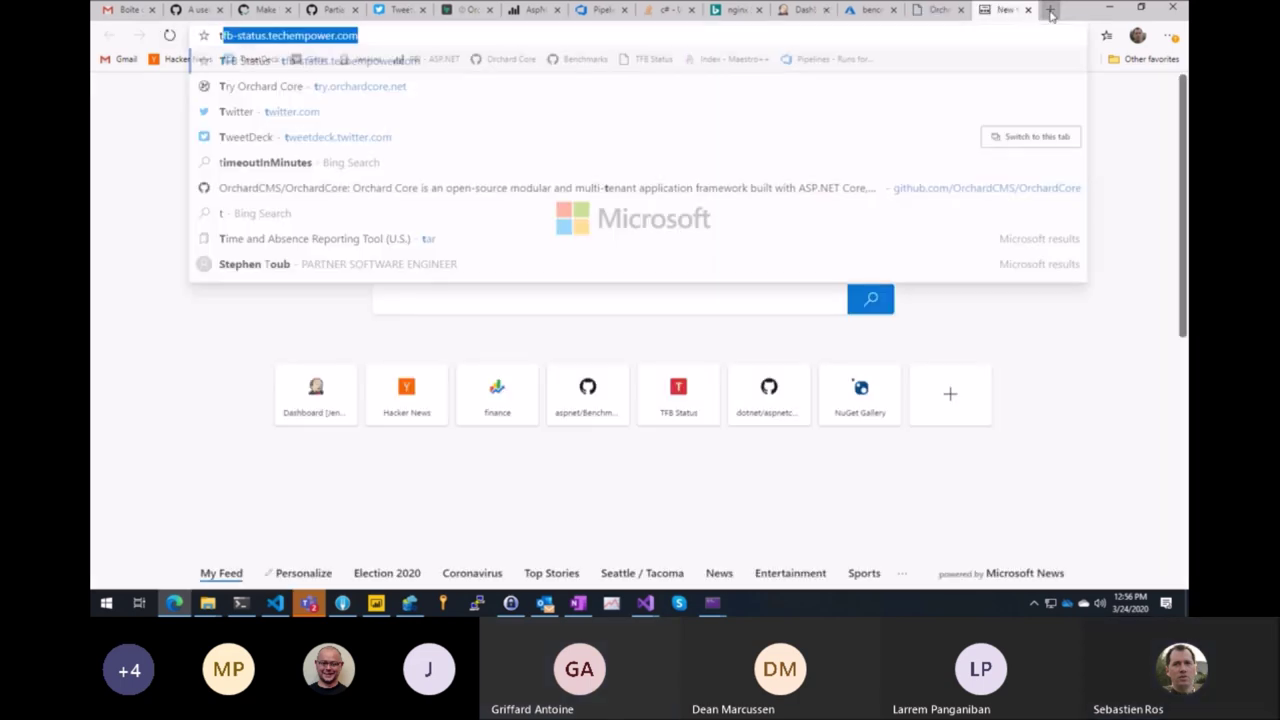
pyautogui.write('ry.orchard')
pyautogui.hotkey('ctrl', 'shift', 'Left')
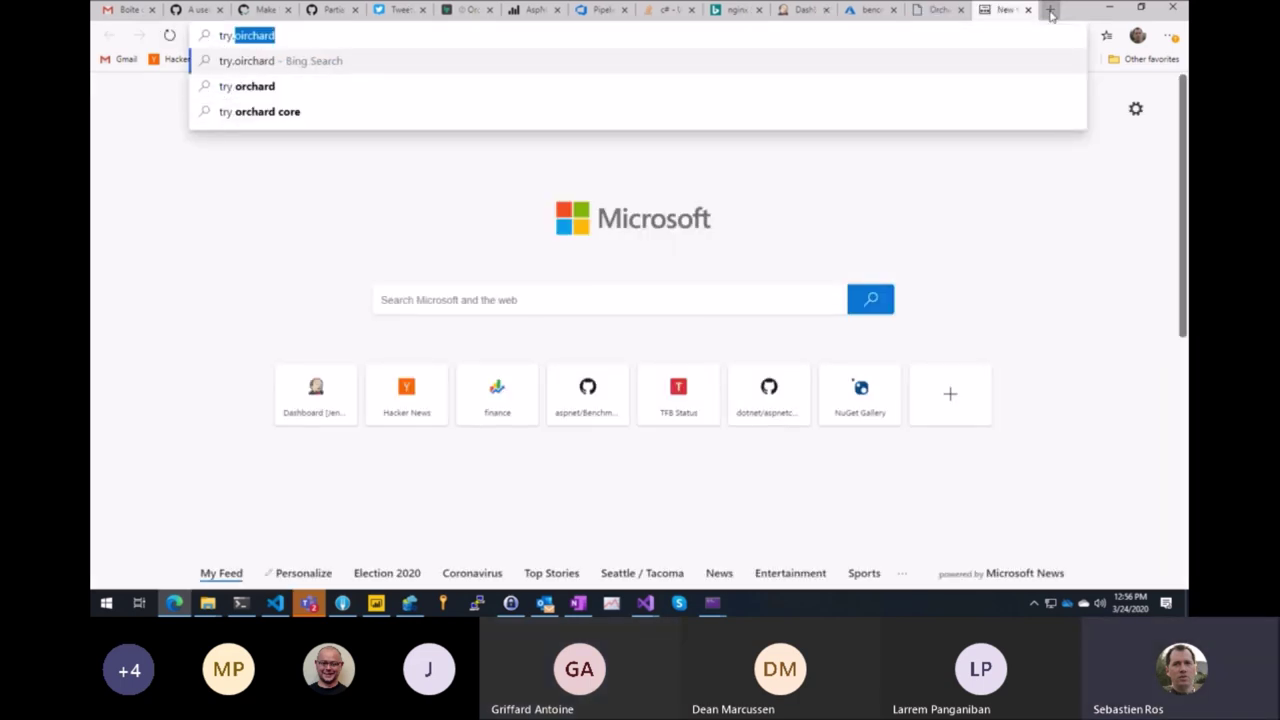
pyautogui.write('orchard')
pyautogui.press('Return')
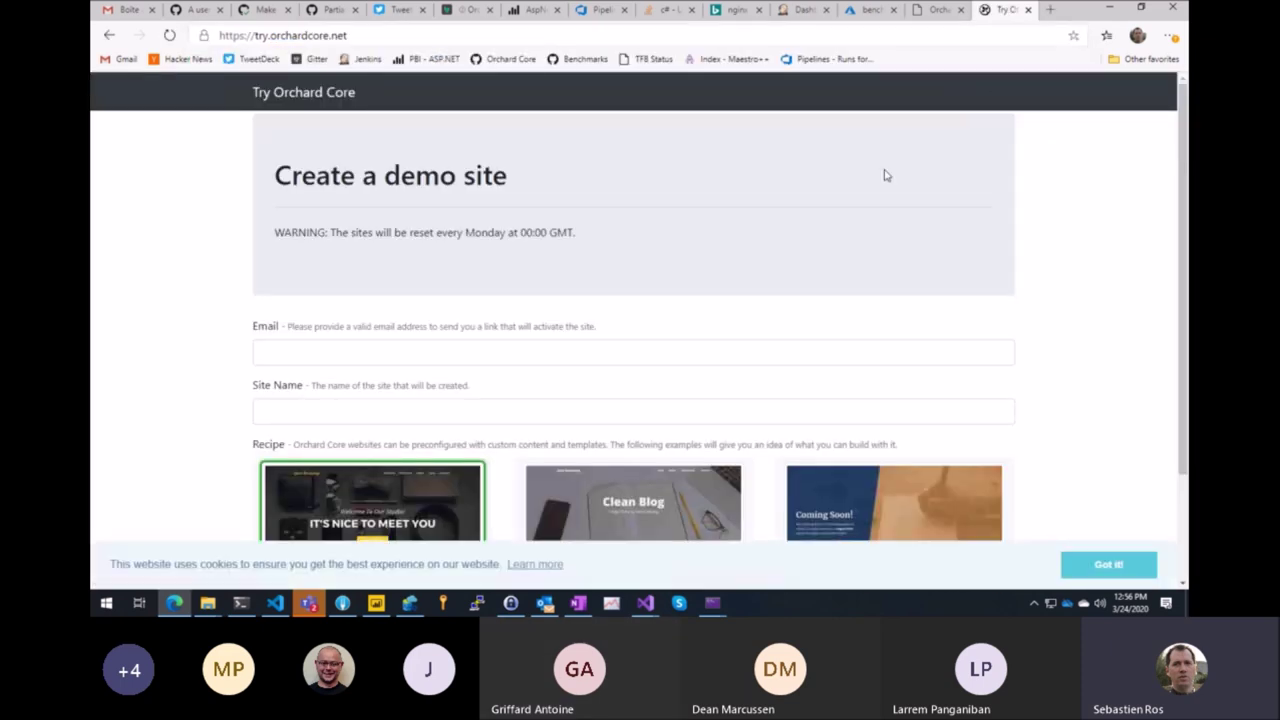
pyautogui.scroll(-2, 902, 258)
pyautogui.scroll(2, 902, 258)
pyautogui.scroll(-2, 832, 278)
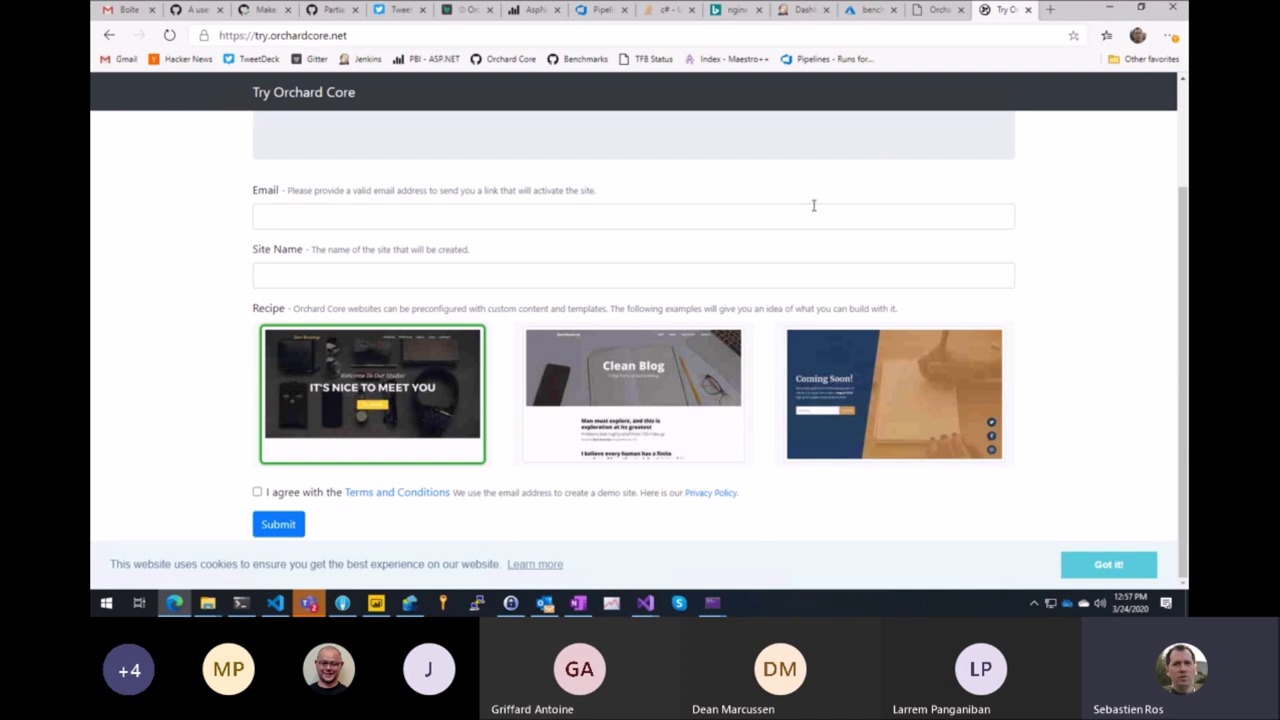
pyautogui.scroll(2, 813, 205)
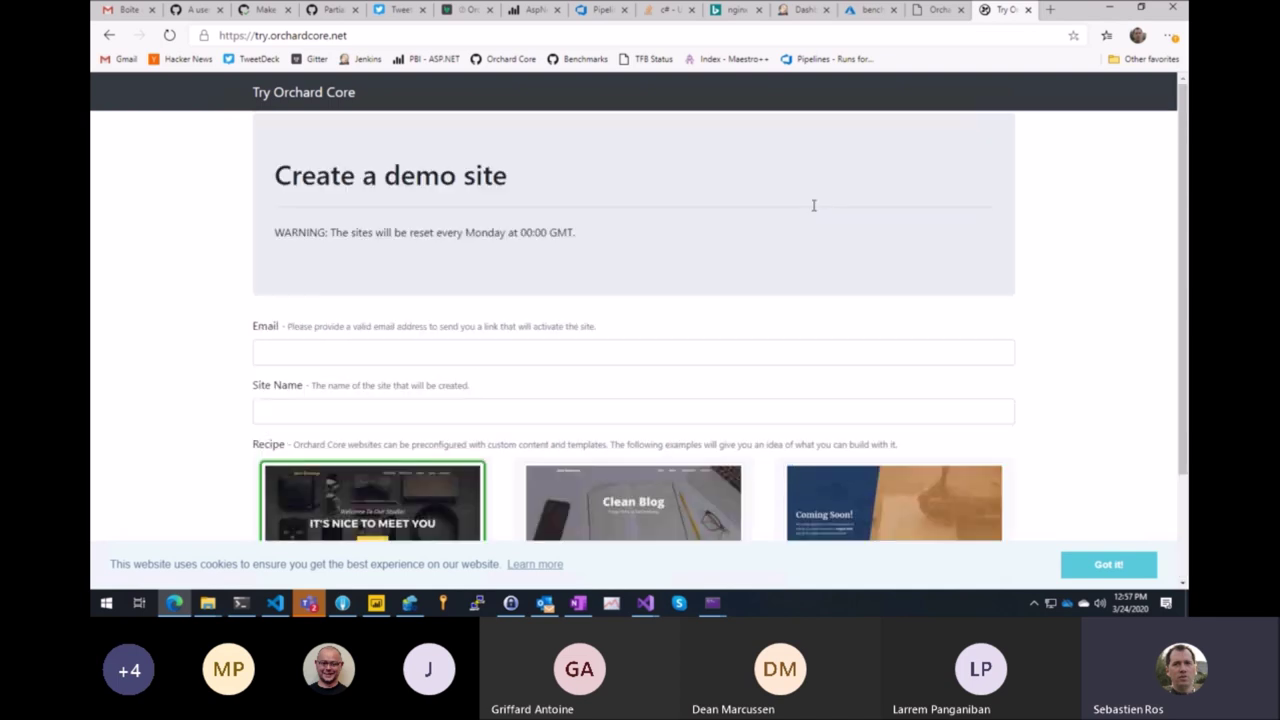
# Close the demo site and localized setup page tabs, and return to the 3/24/2020 meeting notes in OneNote
pyautogui.click(1028, 10)
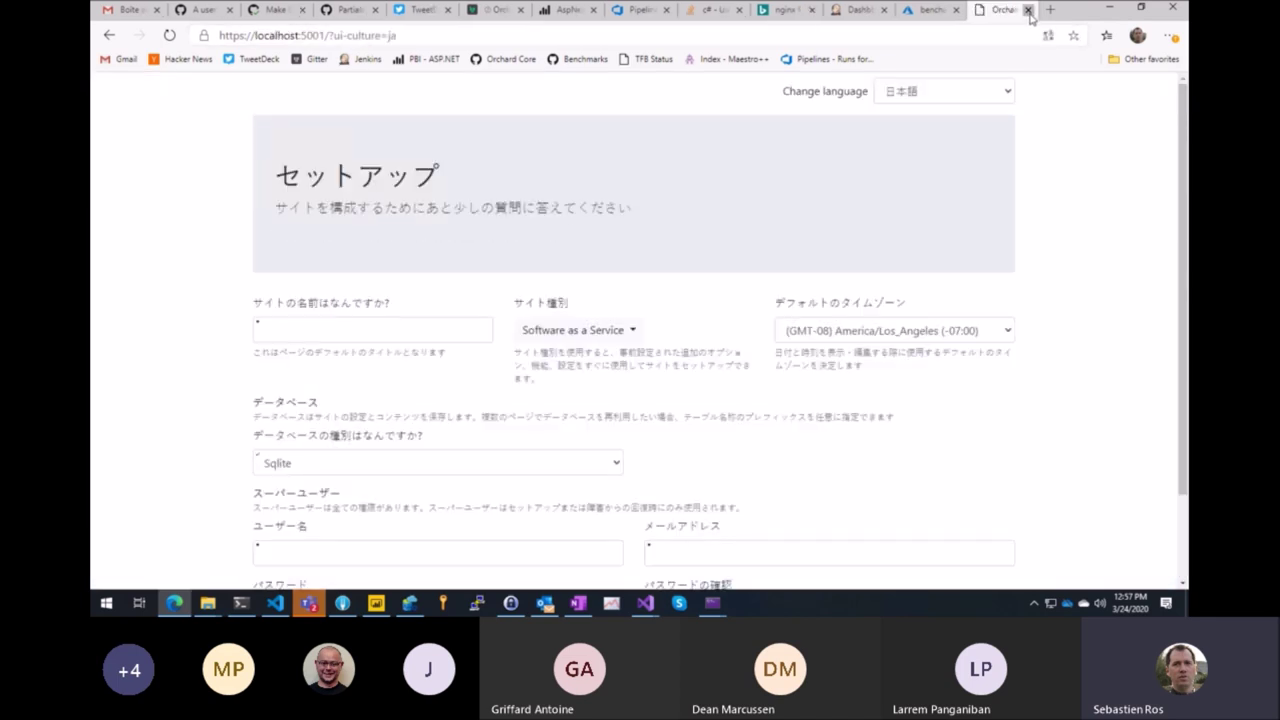
pyautogui.click(1028, 10)
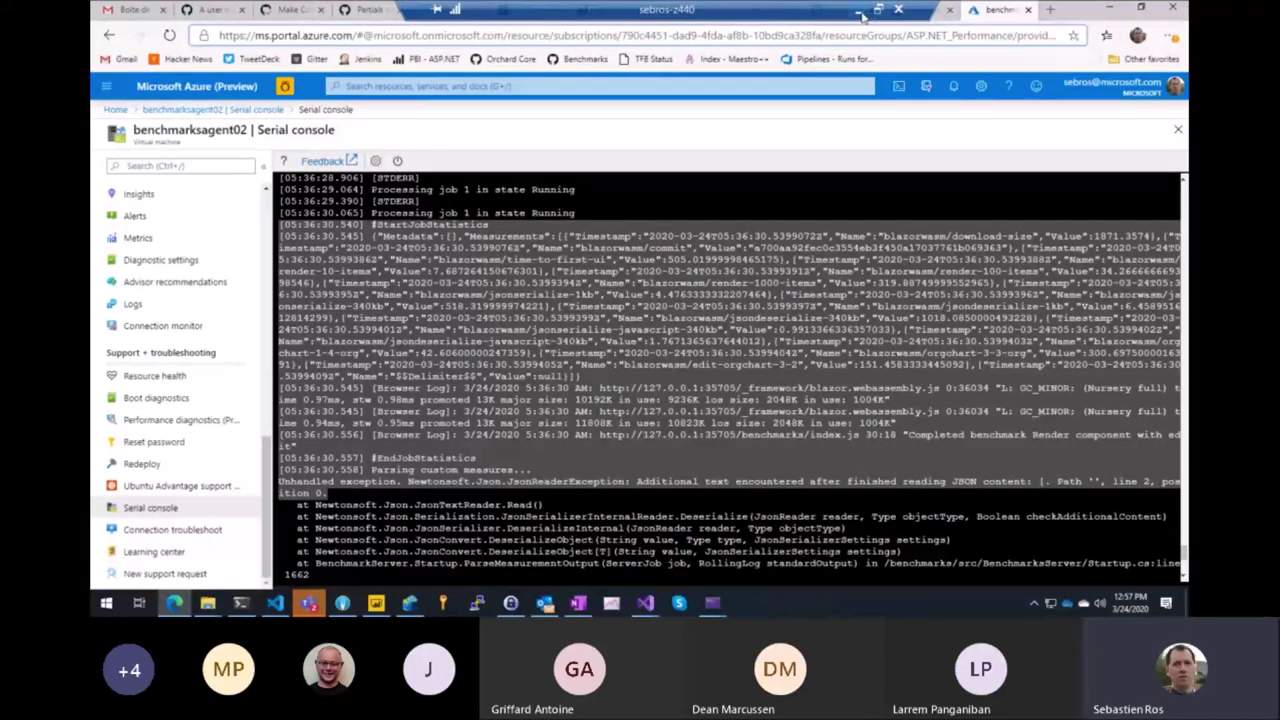
pyautogui.press('ctrl+super+Left')
pyautogui.click(665, 352)
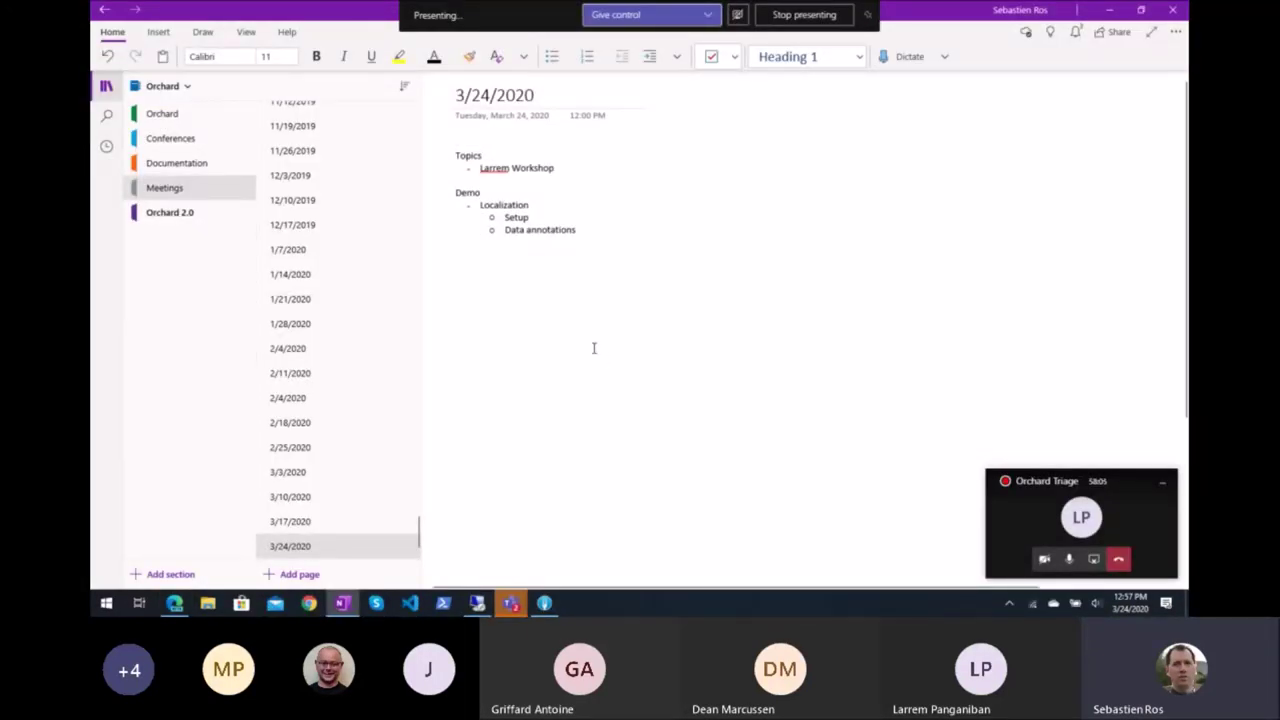
pyautogui.click(580, 232)
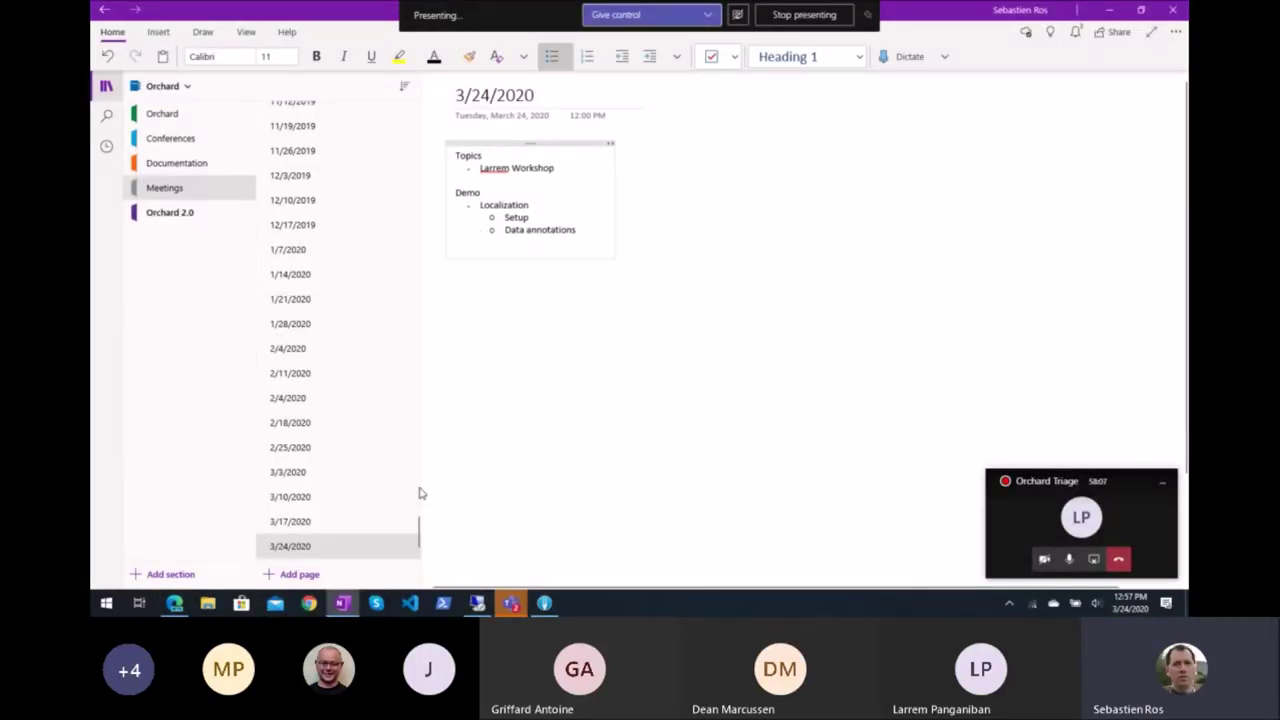
# Switch to the Orchard Triage meeting in Microsoft Teams and read the recent chat messages
pyautogui.moveTo(506, 604)
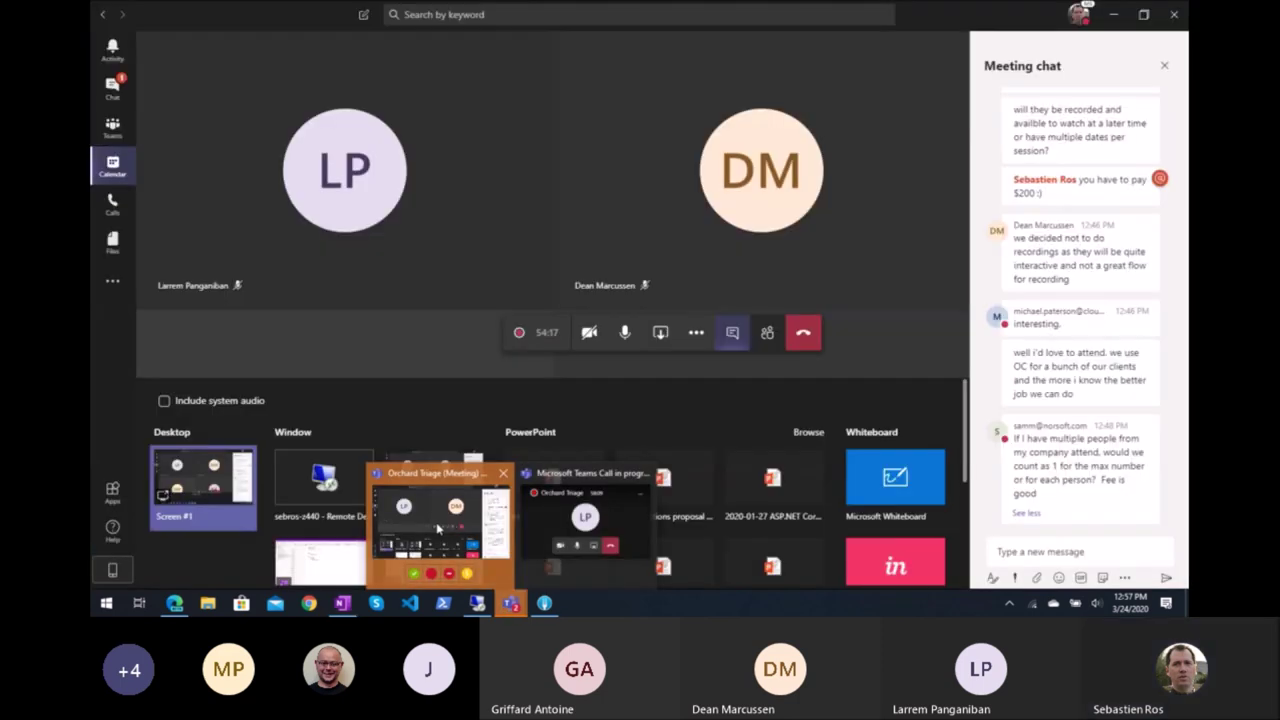
pyautogui.click(437, 528)
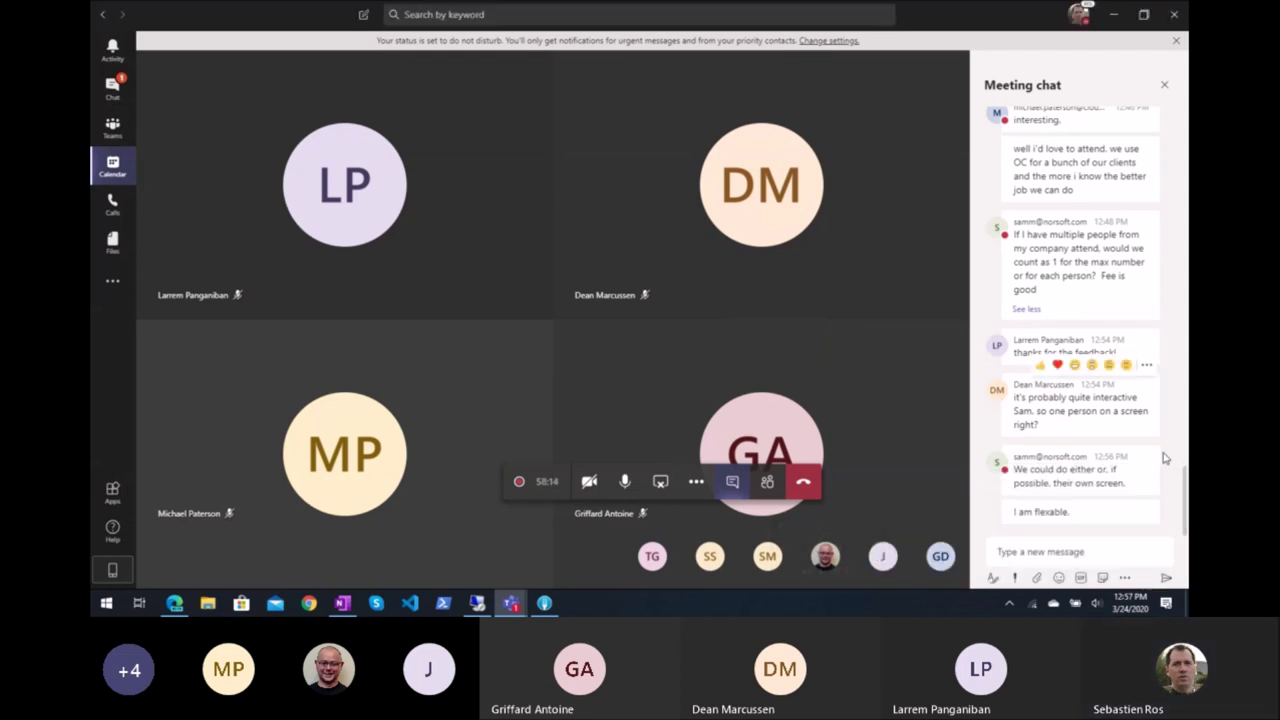
pyautogui.scroll(1, 1131, 251)
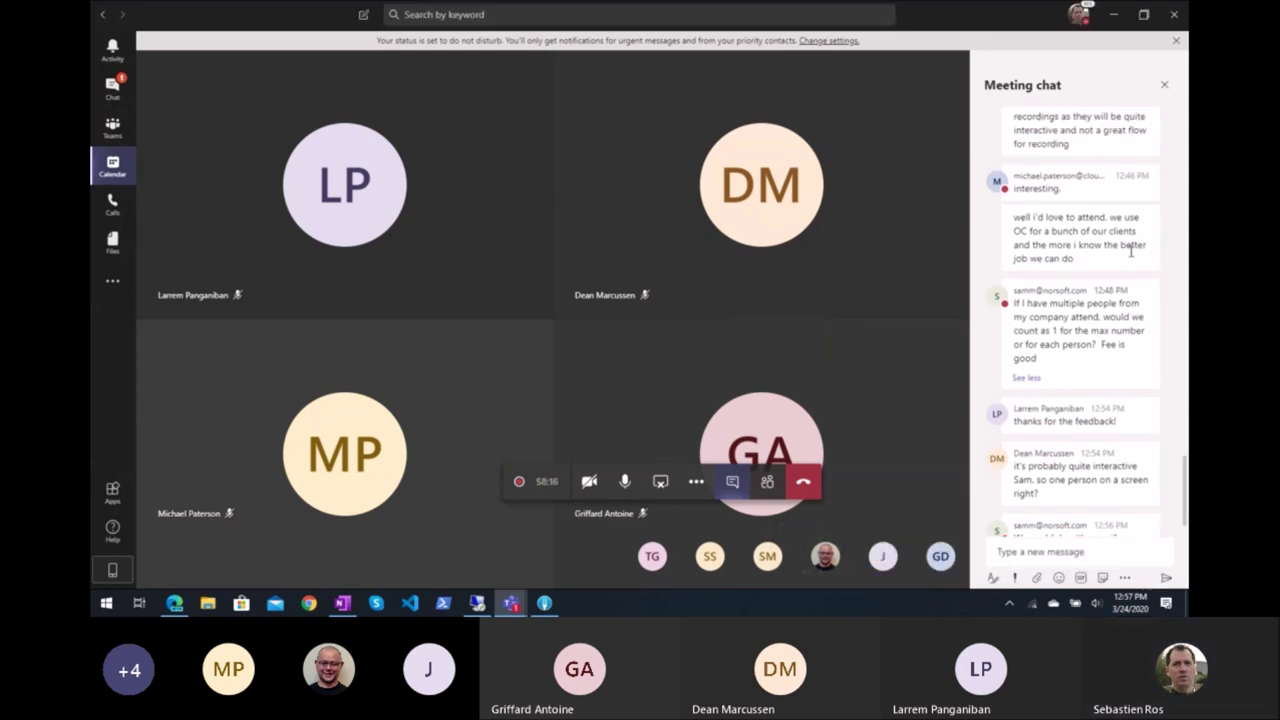
pyautogui.scroll(2, 1131, 251)
pyautogui.scroll(-3, 1120, 260)
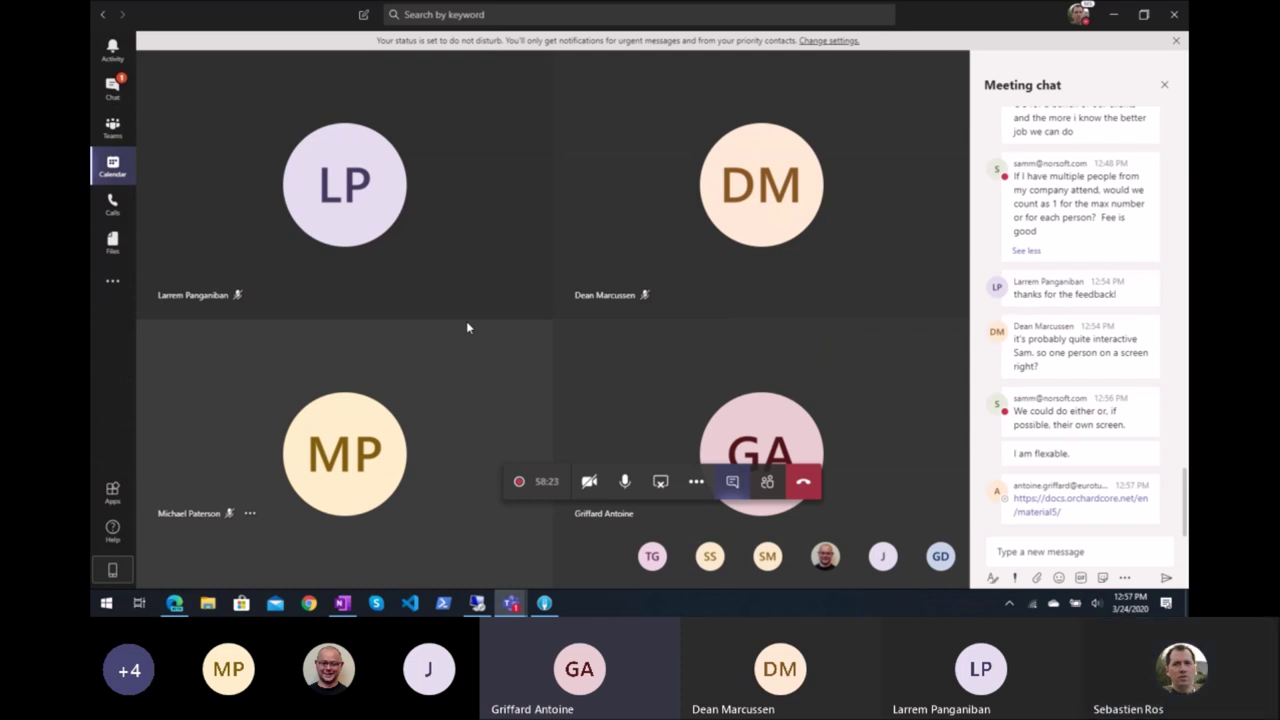
# Open the docs.orchardcore.net/en/material5/ link shared in the meeting chat in Chrome
pyautogui.hotkey('alt', 'Tab')
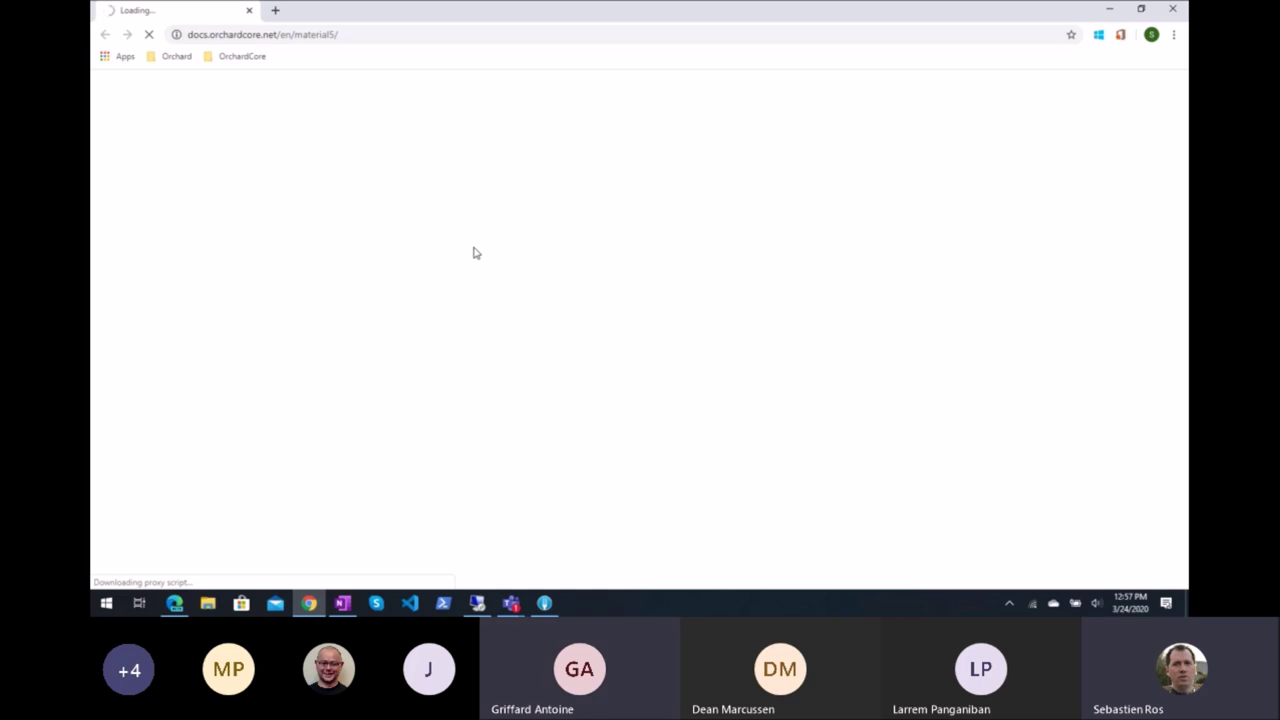
pyautogui.click(300, 35)
pyautogui.click(305, 35)
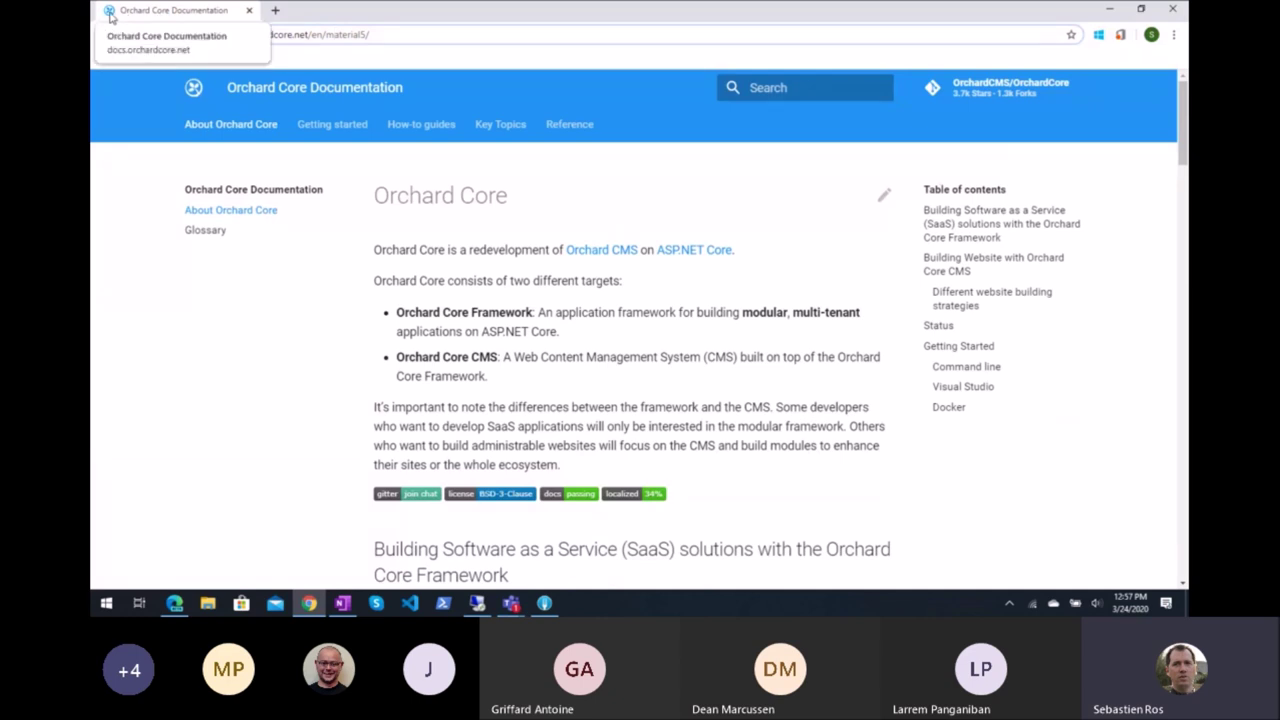
pyautogui.click(279, 330)
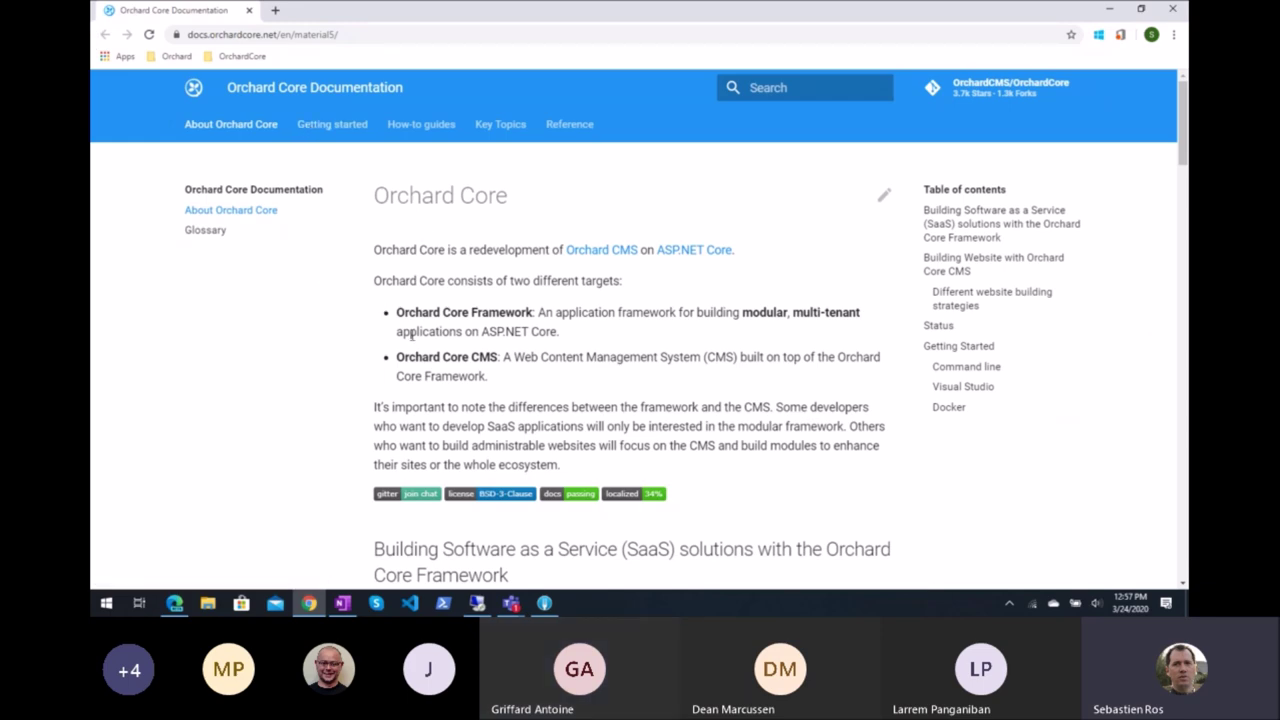
# Skim the About Orchard Core page down to the Visual Studio and Docker instructions and return to its beginning
pyautogui.scroll(-6, 420, 336)
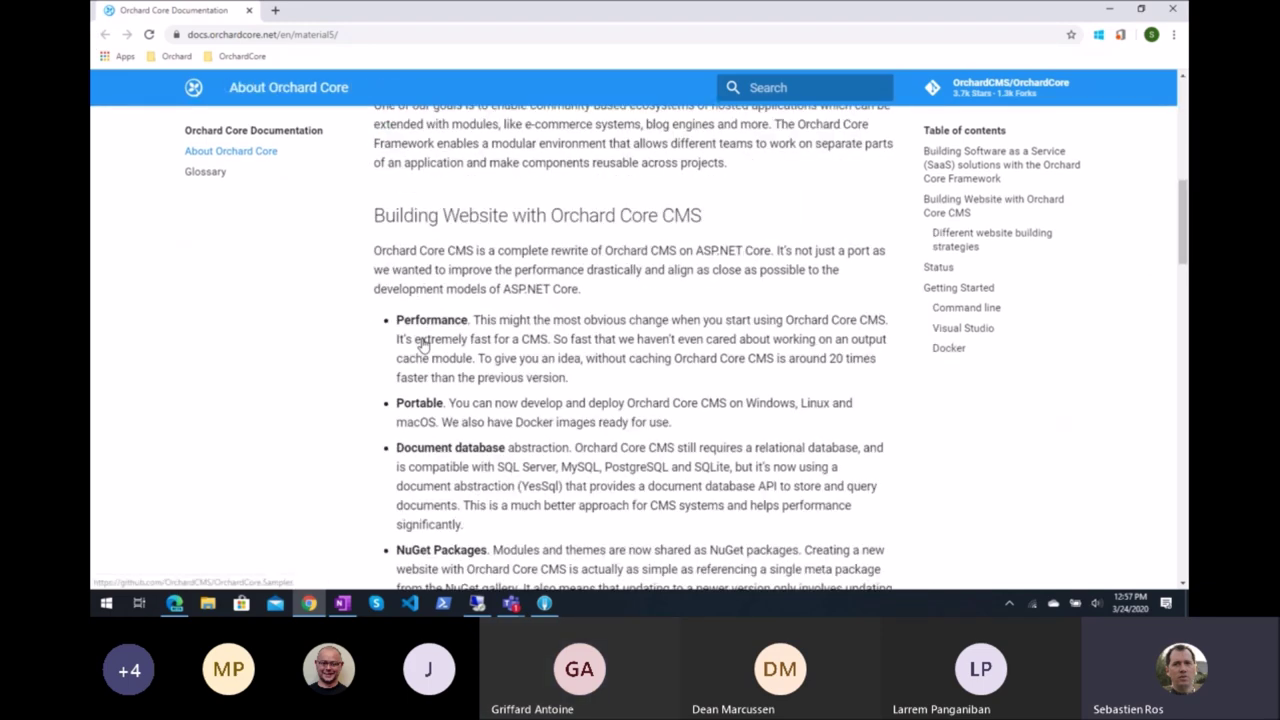
pyautogui.scroll(-10, 422, 344)
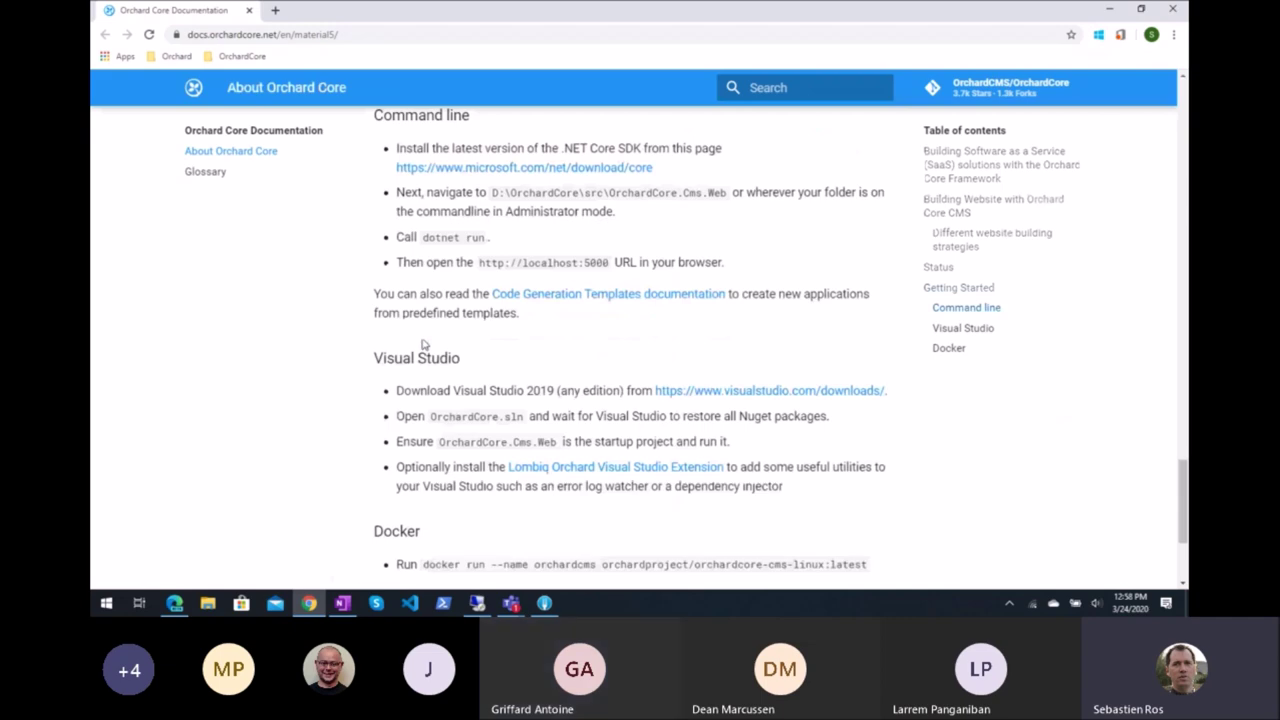
pyautogui.scroll(2, 422, 343)
pyautogui.scroll(12, 422, 343)
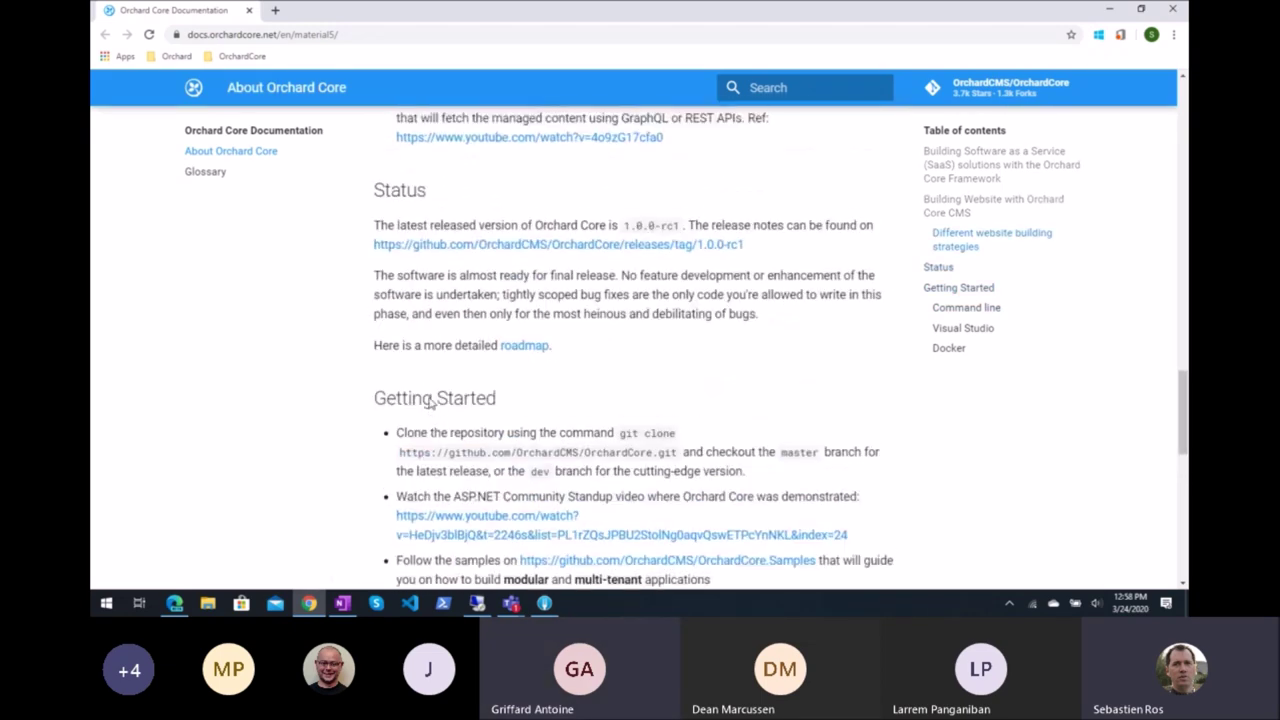
pyautogui.scroll(8, 430, 402)
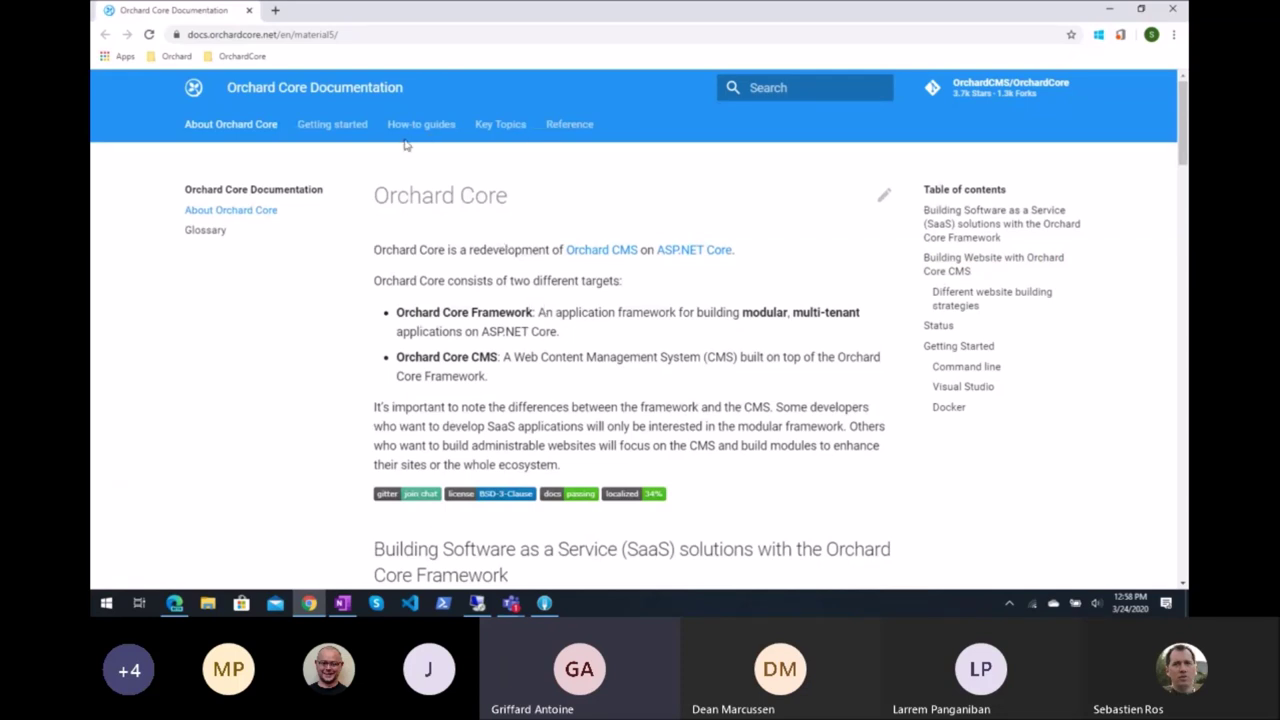
# Search the Orchard Core documentation for "setup localiz"
pyautogui.click(795, 98)
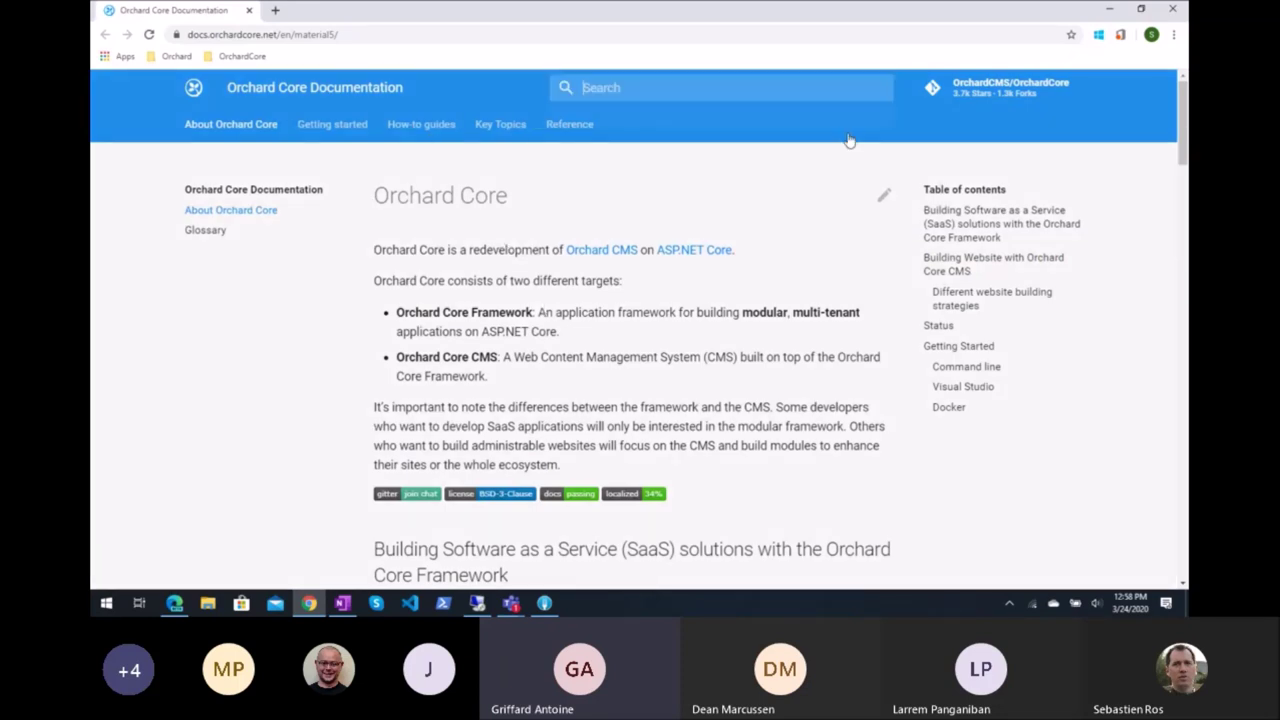
pyautogui.write('setup localiz')
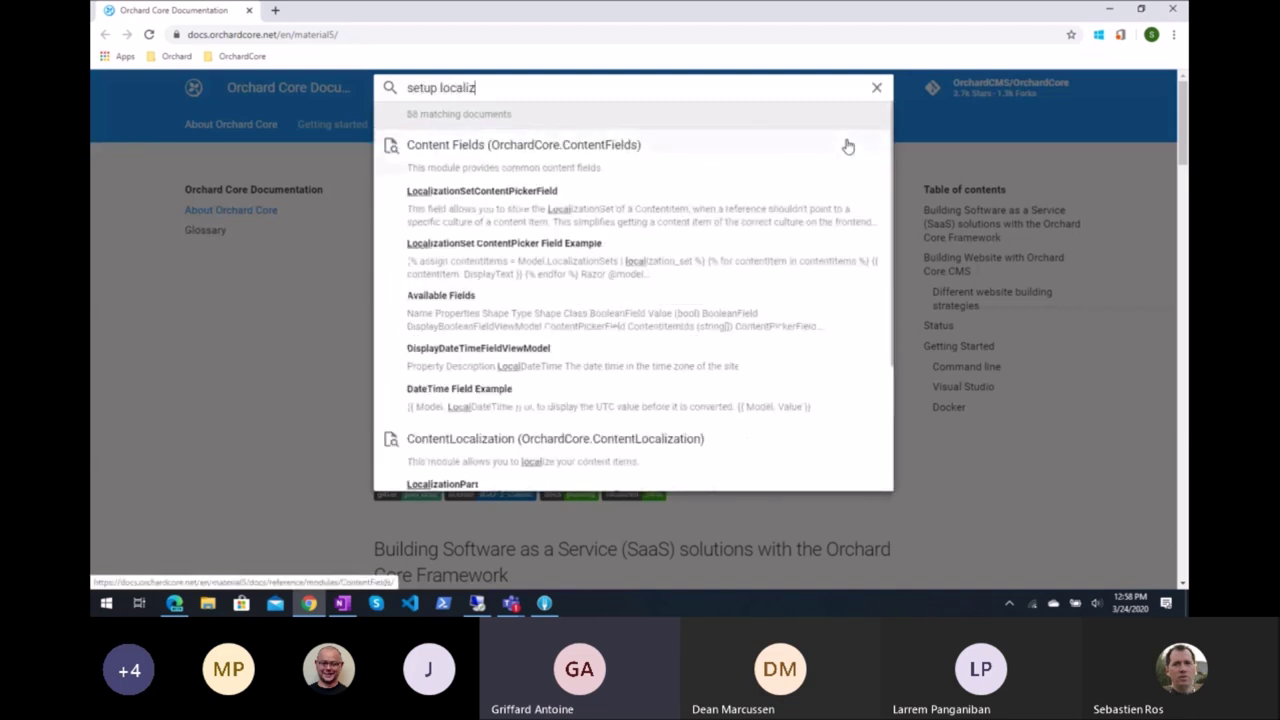